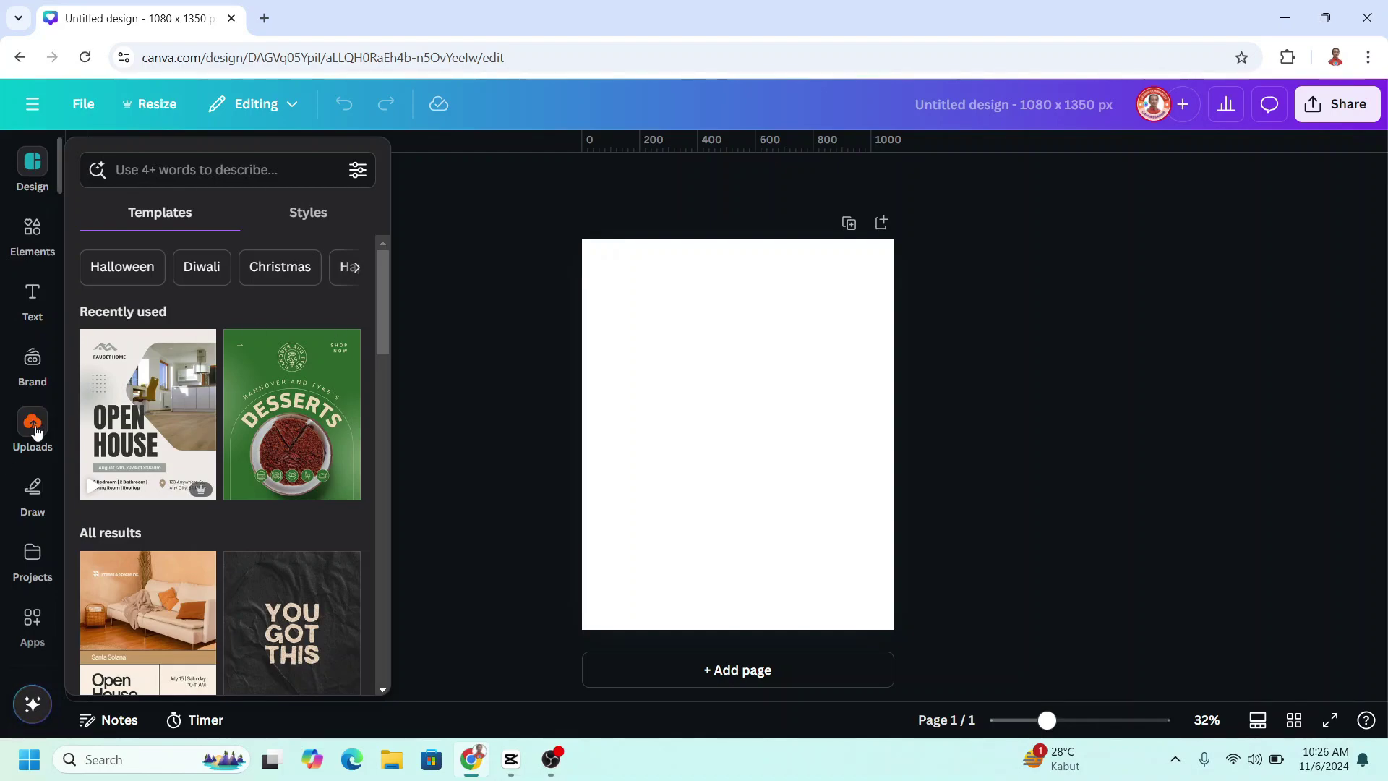
Add the football player cutout from Uploads, crop its frame tight, and enlarge it
click(36, 432)
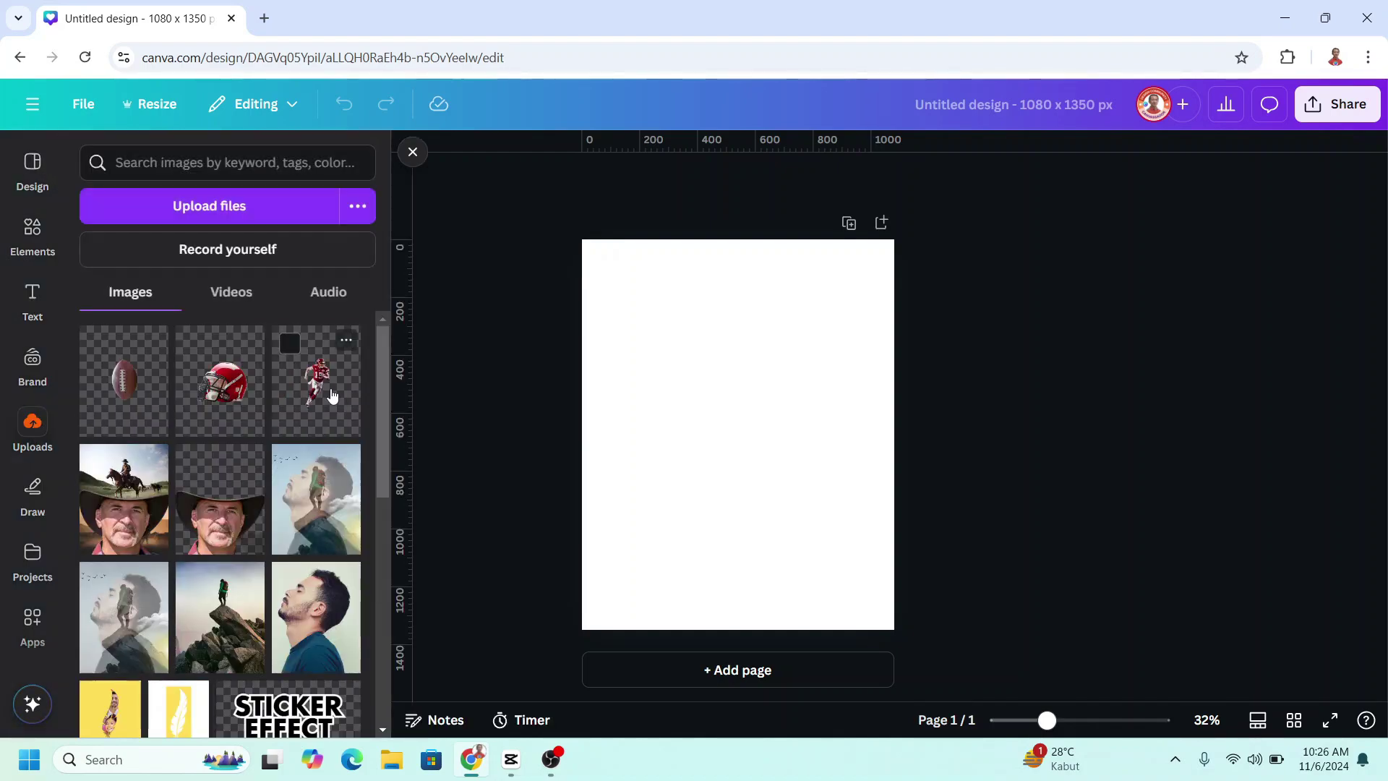
click(328, 395)
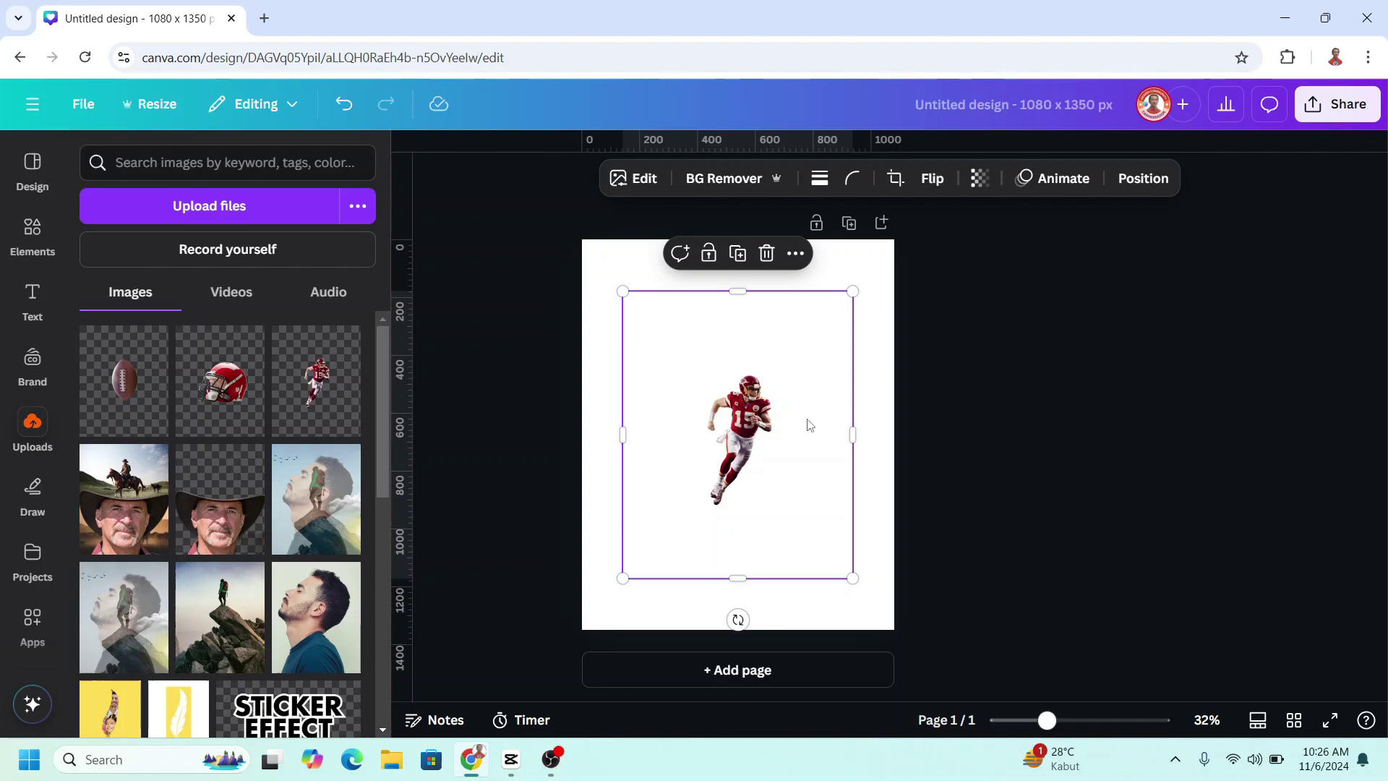
drag(849, 437, 784, 437)
drag(622, 434, 701, 434)
drag(758, 289, 757, 366)
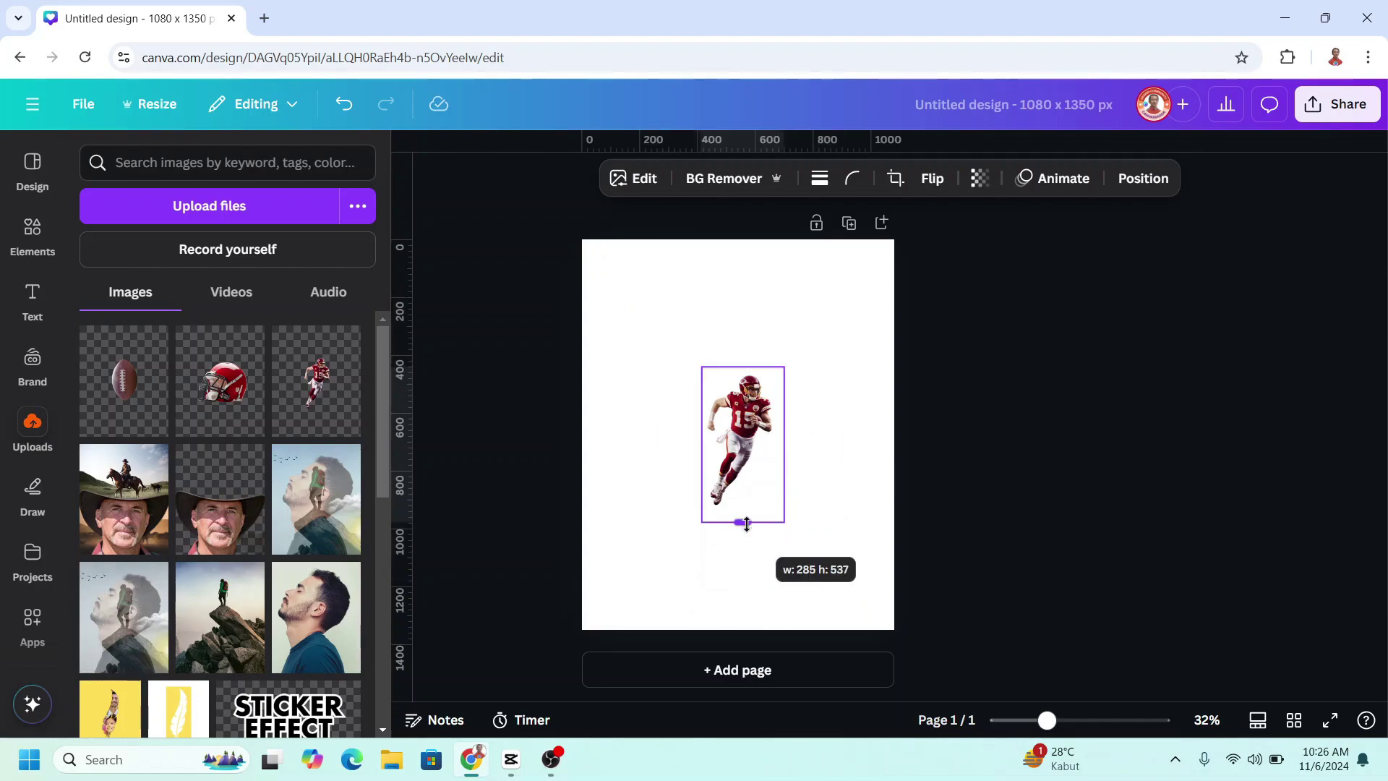
drag(787, 521, 837, 607)
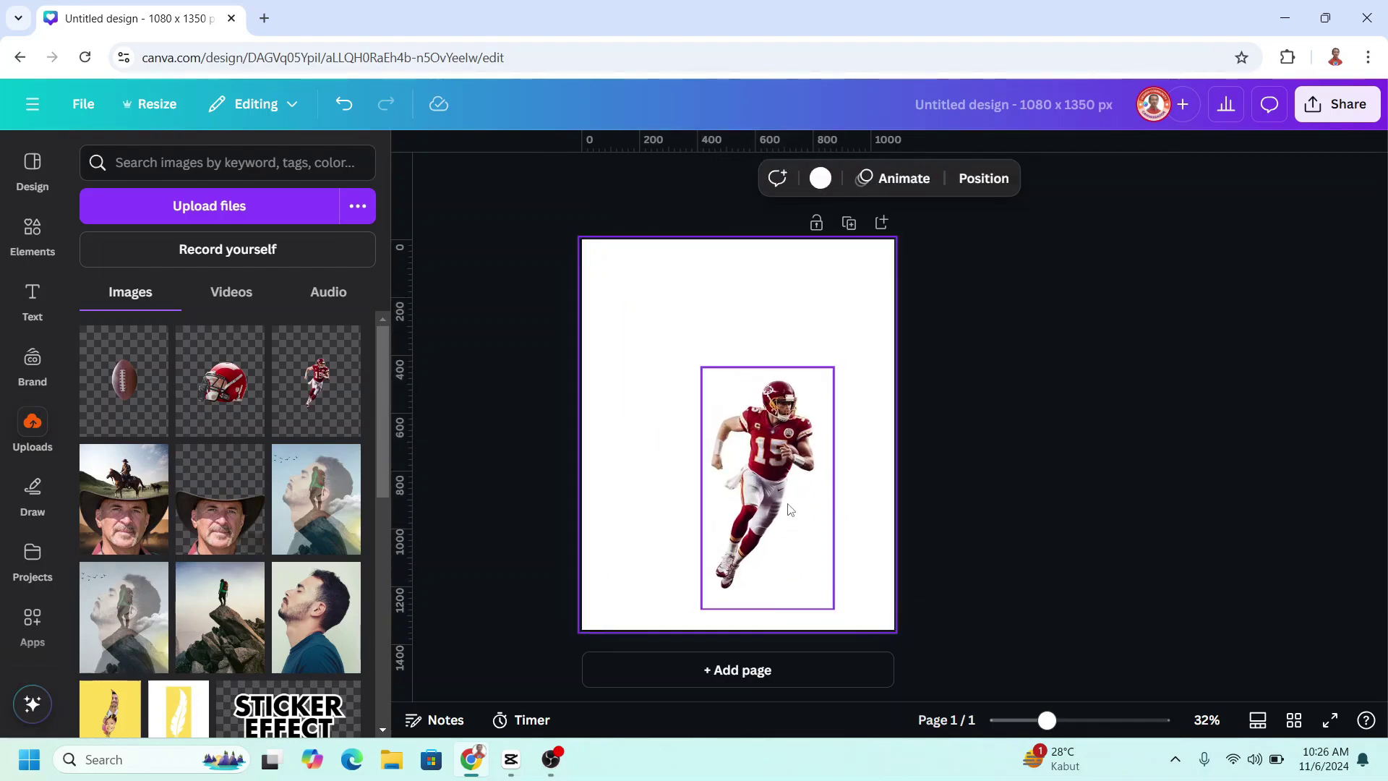
Eyedrop the player's red jersey as a new custom colour for the page background
click(864, 310)
click(821, 178)
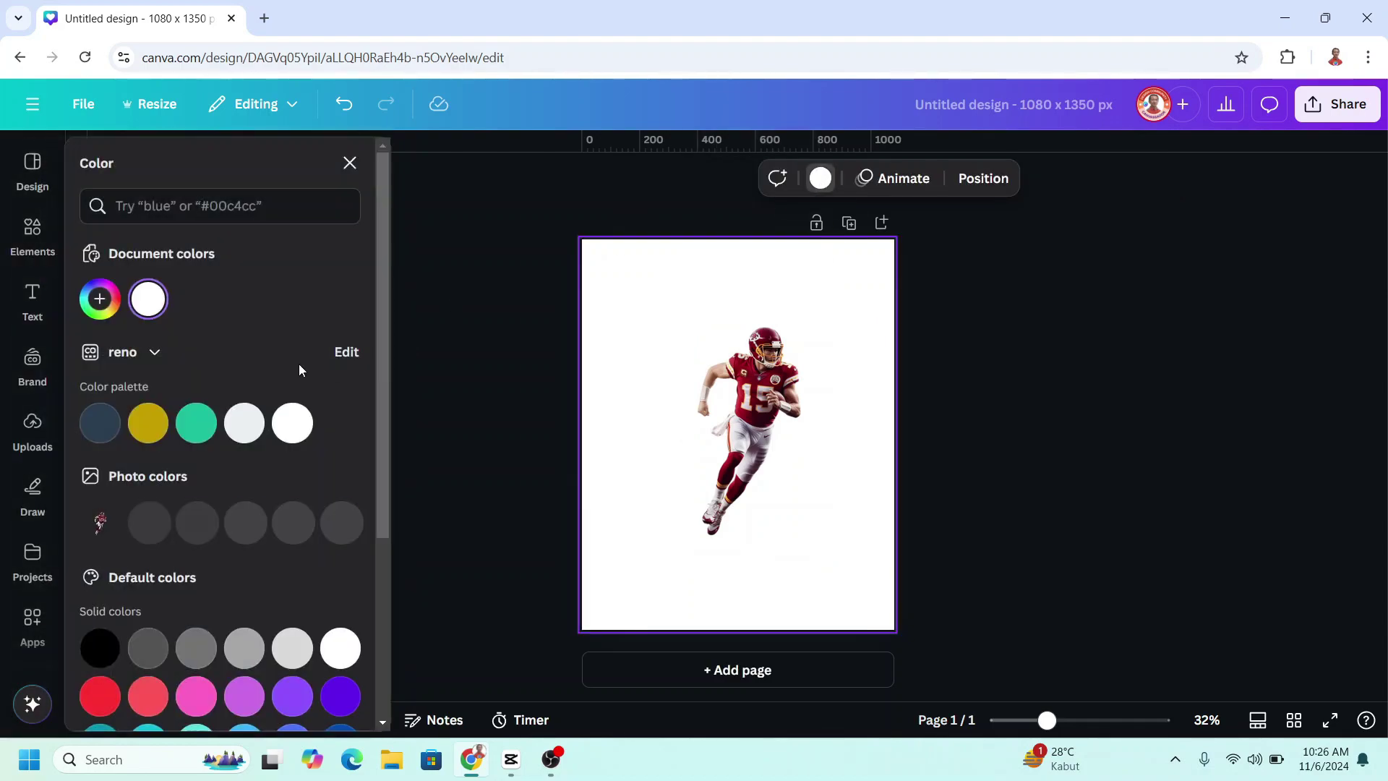
click(100, 300)
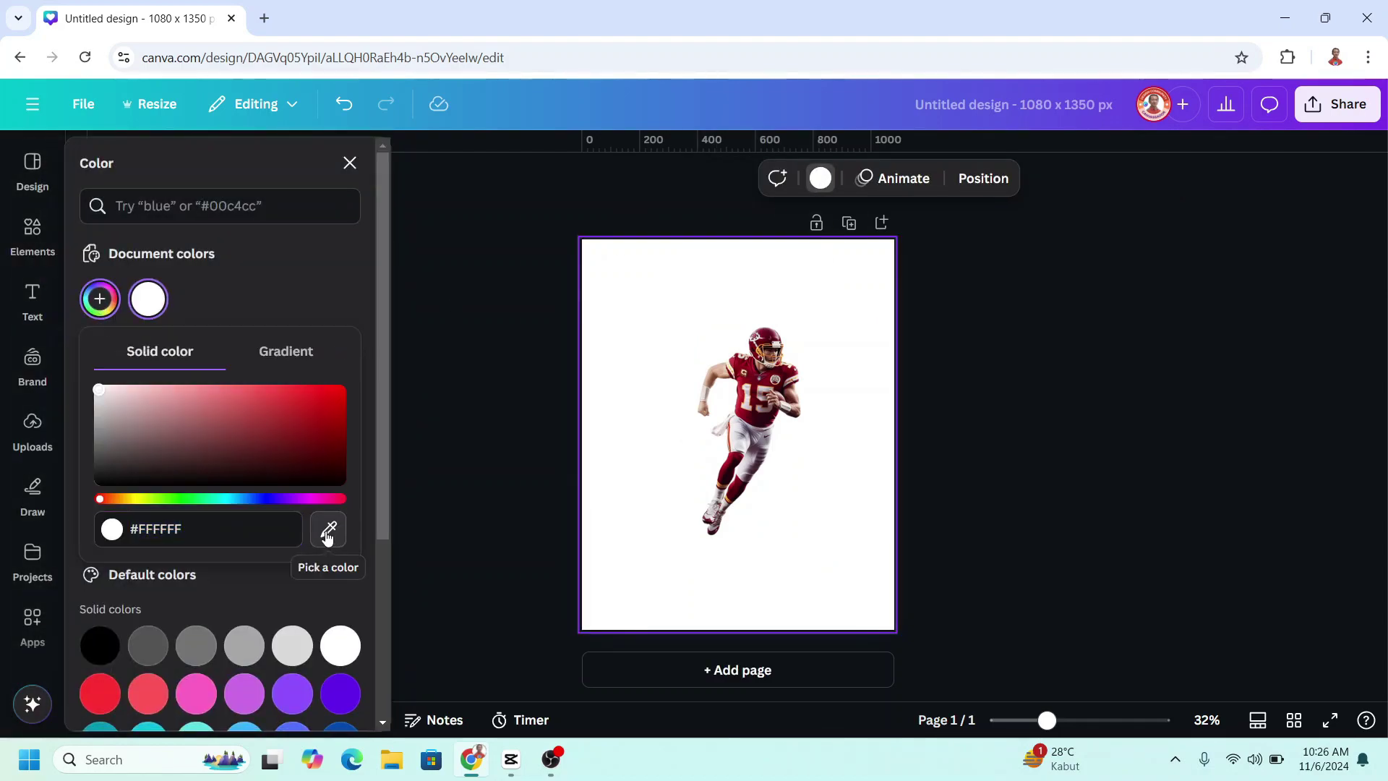
click(328, 528)
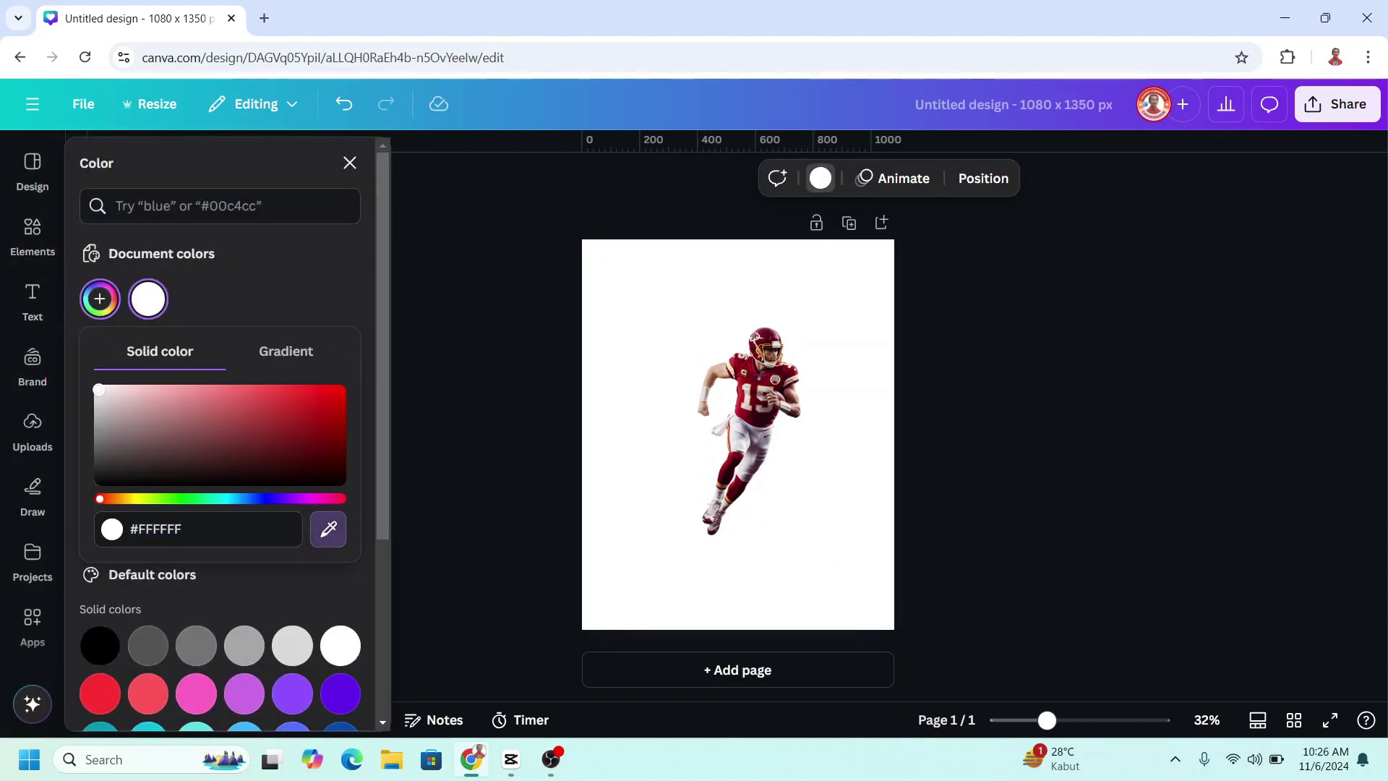
click(740, 380)
key(Escape)
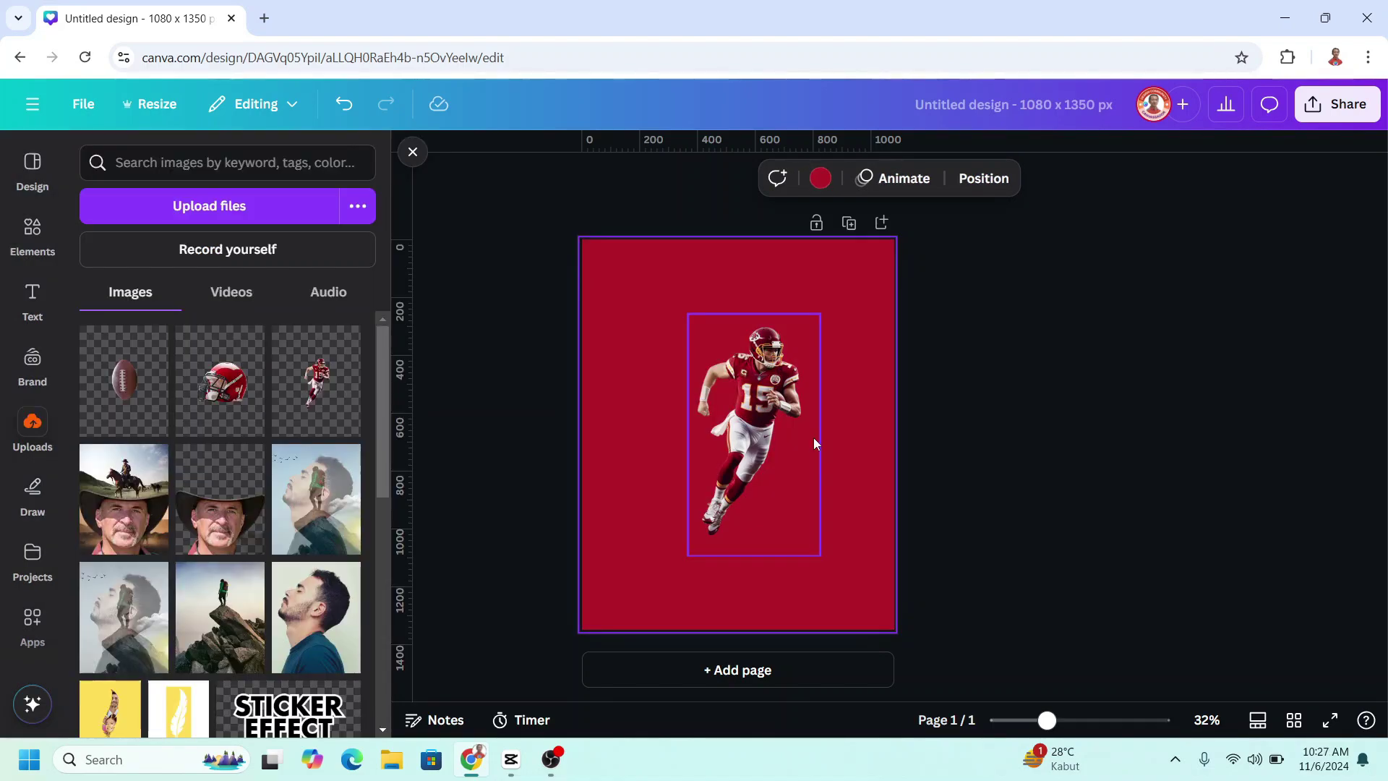
Add a heading reading PATRICK and set it in the Calcio font
click(33, 309)
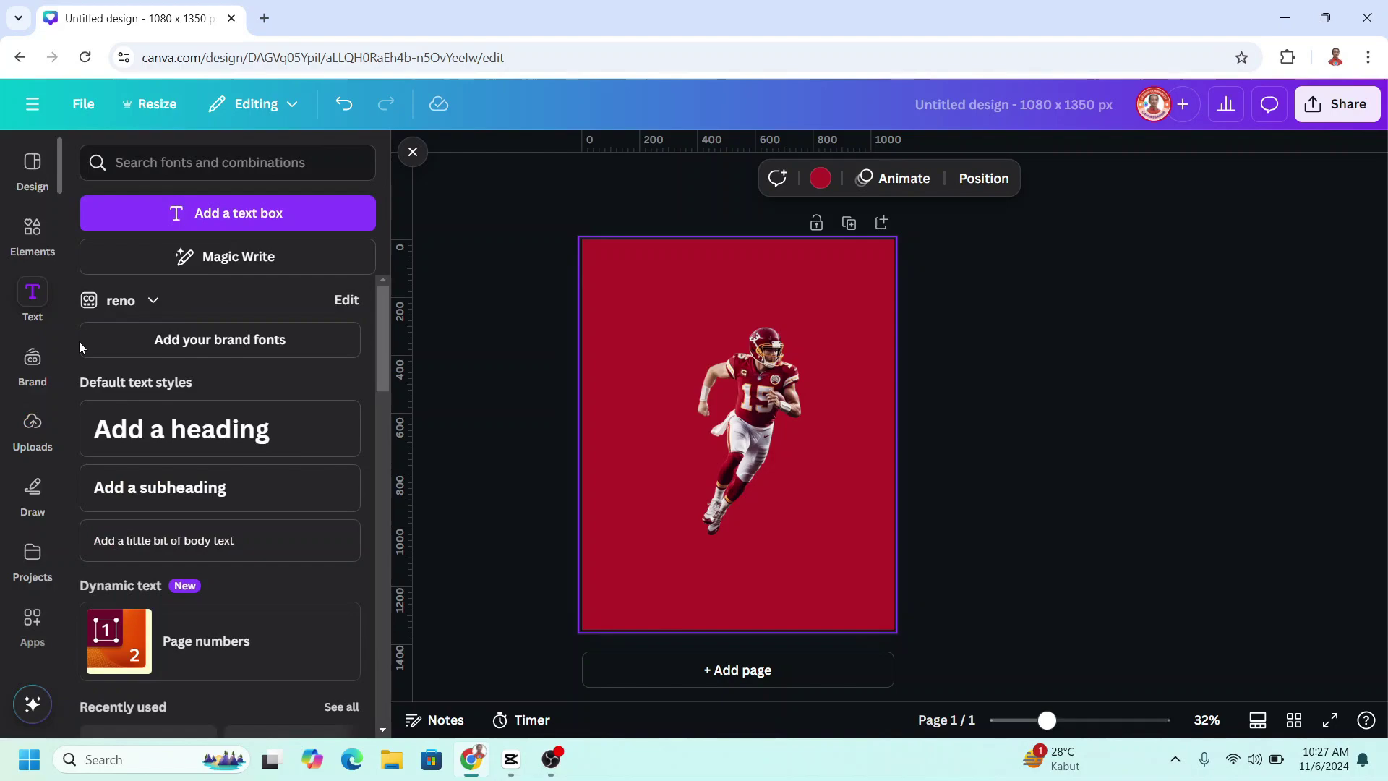
click(245, 443)
text(PATRICK)
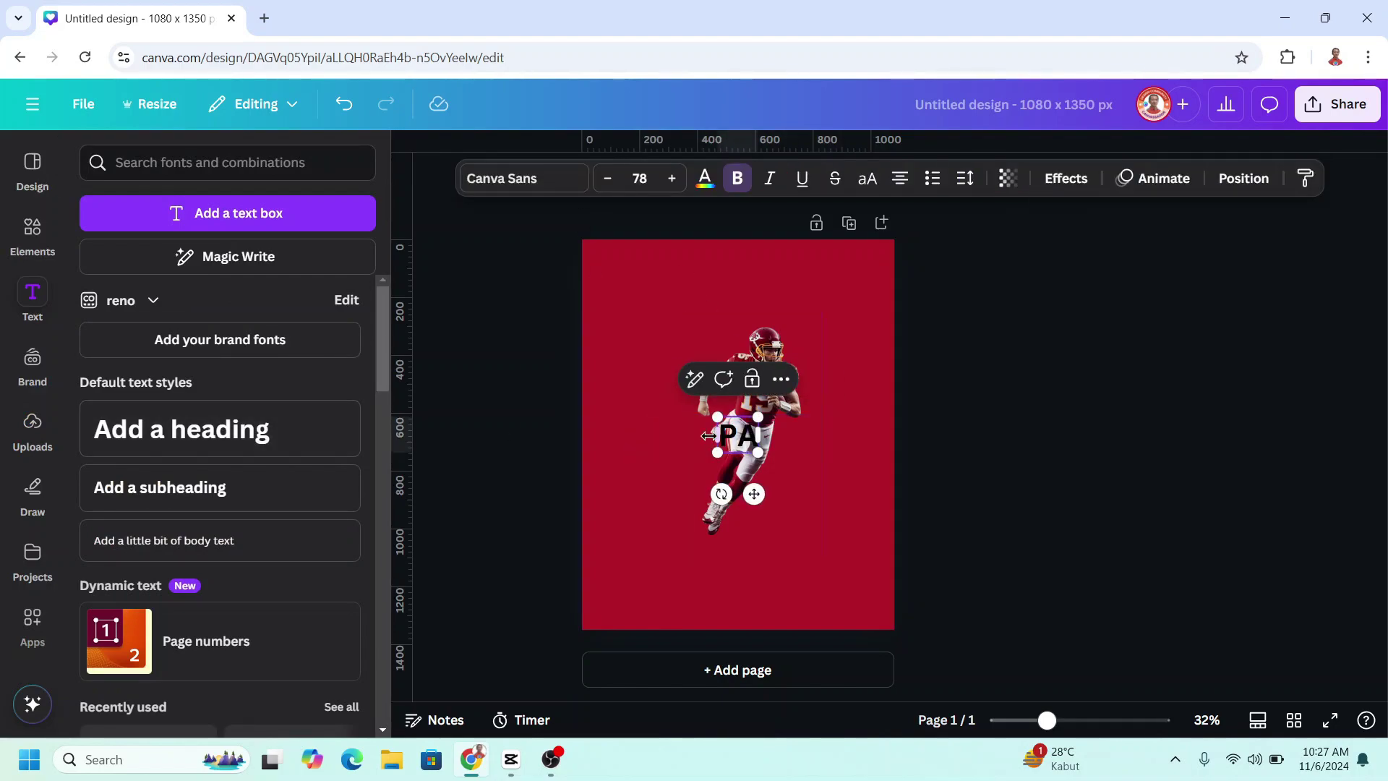
double_click(711, 436)
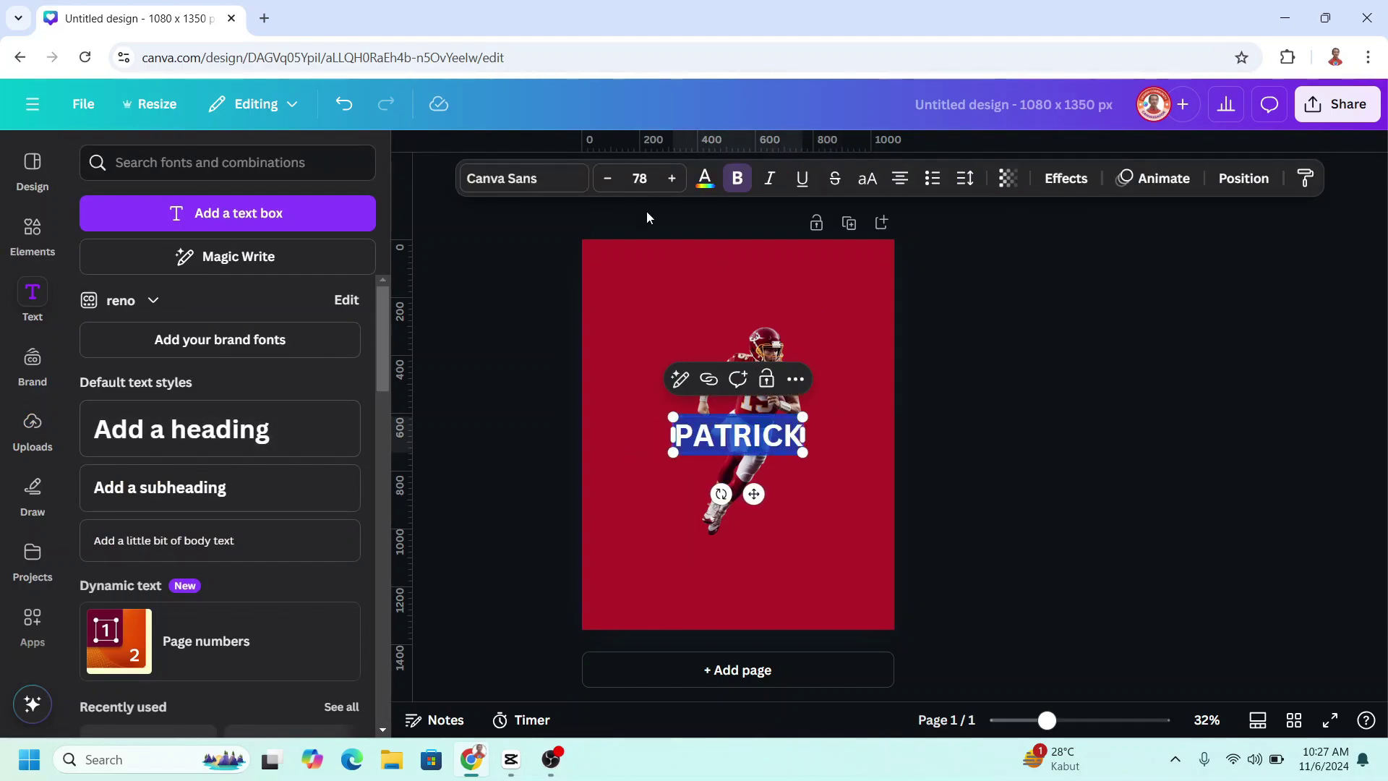
click(526, 181)
text(CALCI)
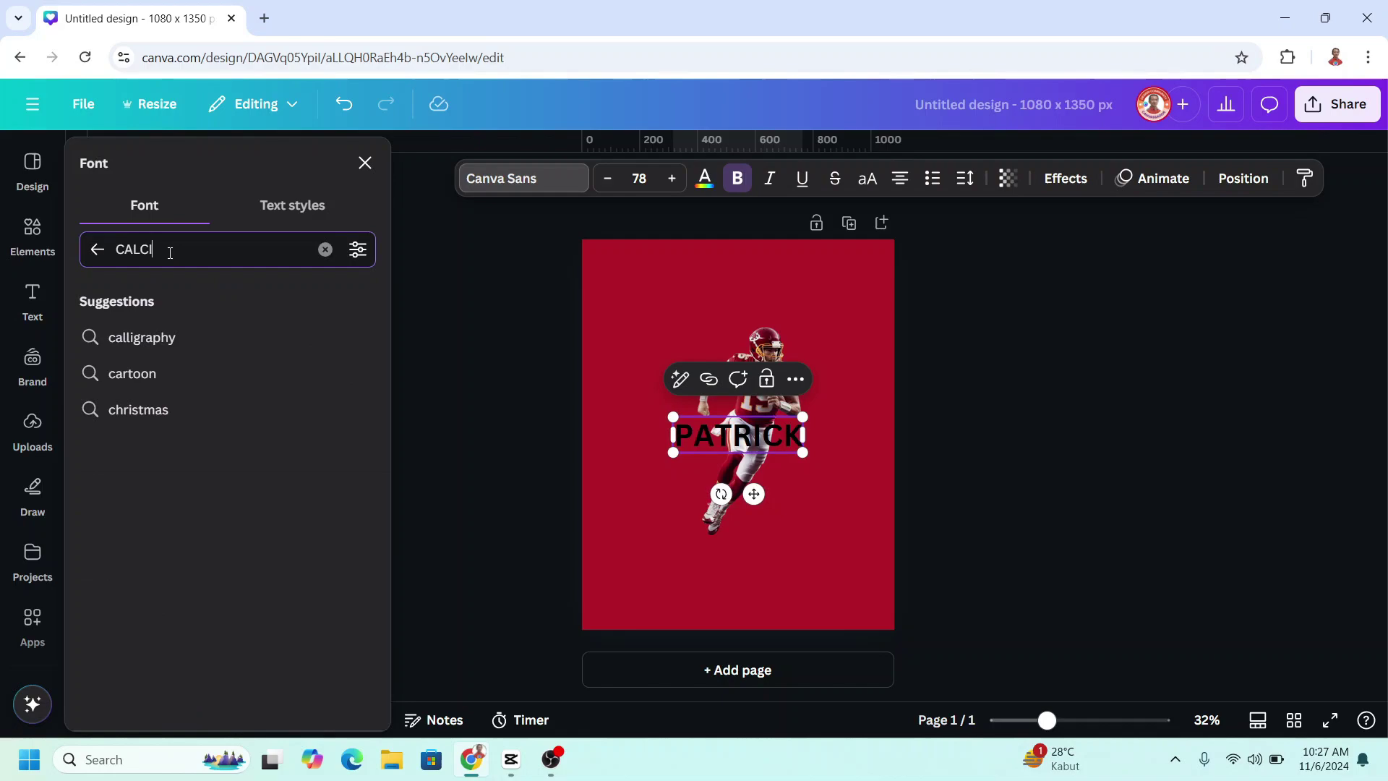
text(O)
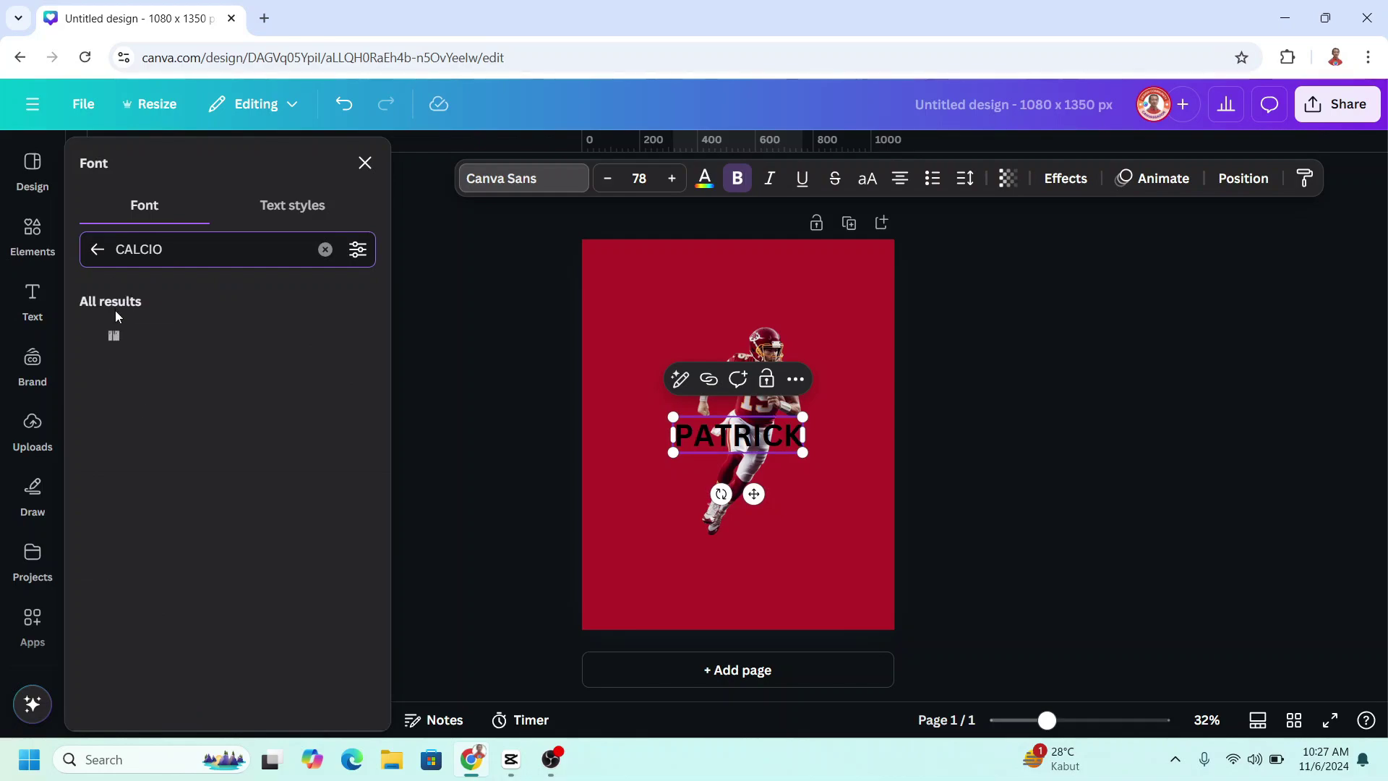
click(121, 339)
Make PATRICK white, enlarge it across the upper page, and tighten its letter spacing
click(705, 178)
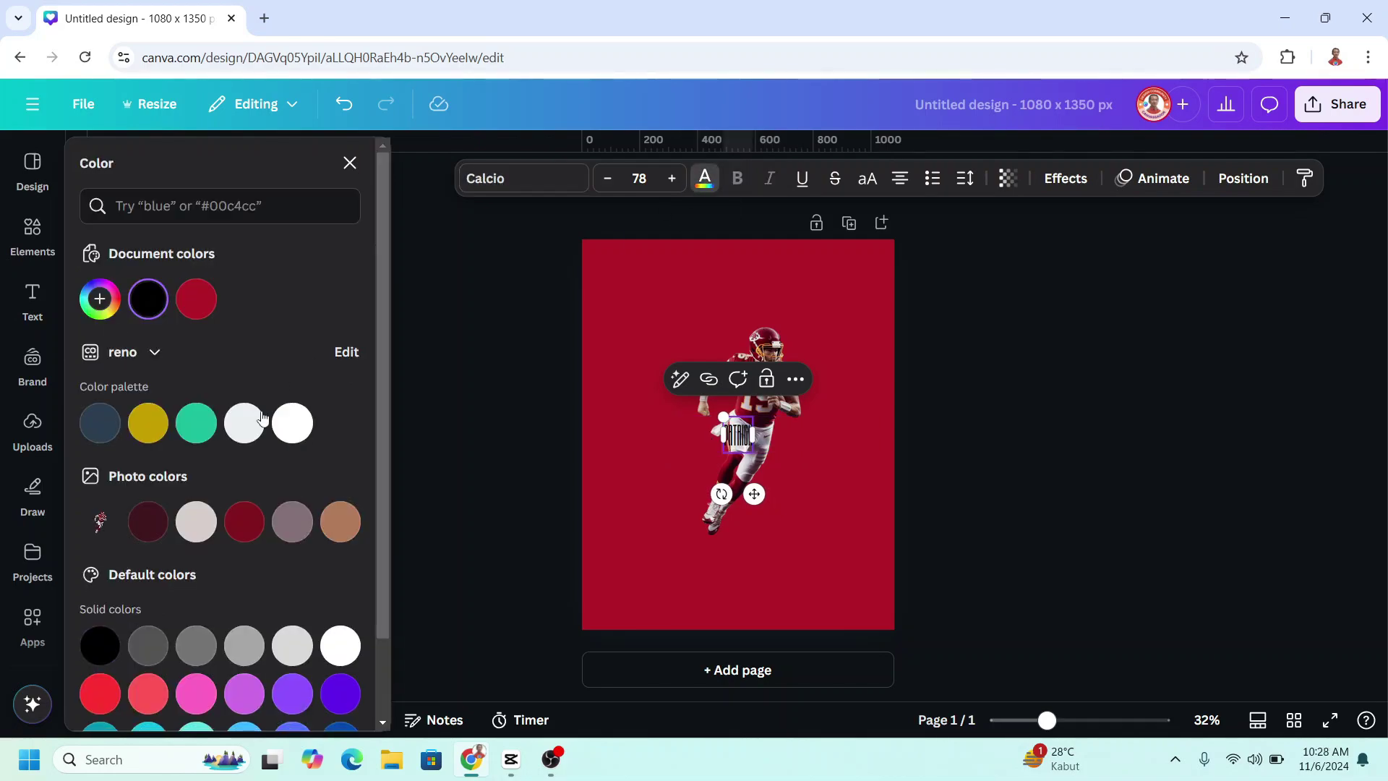
click(292, 423)
drag(754, 417, 937, 231)
drag(790, 355, 716, 369)
click(966, 178)
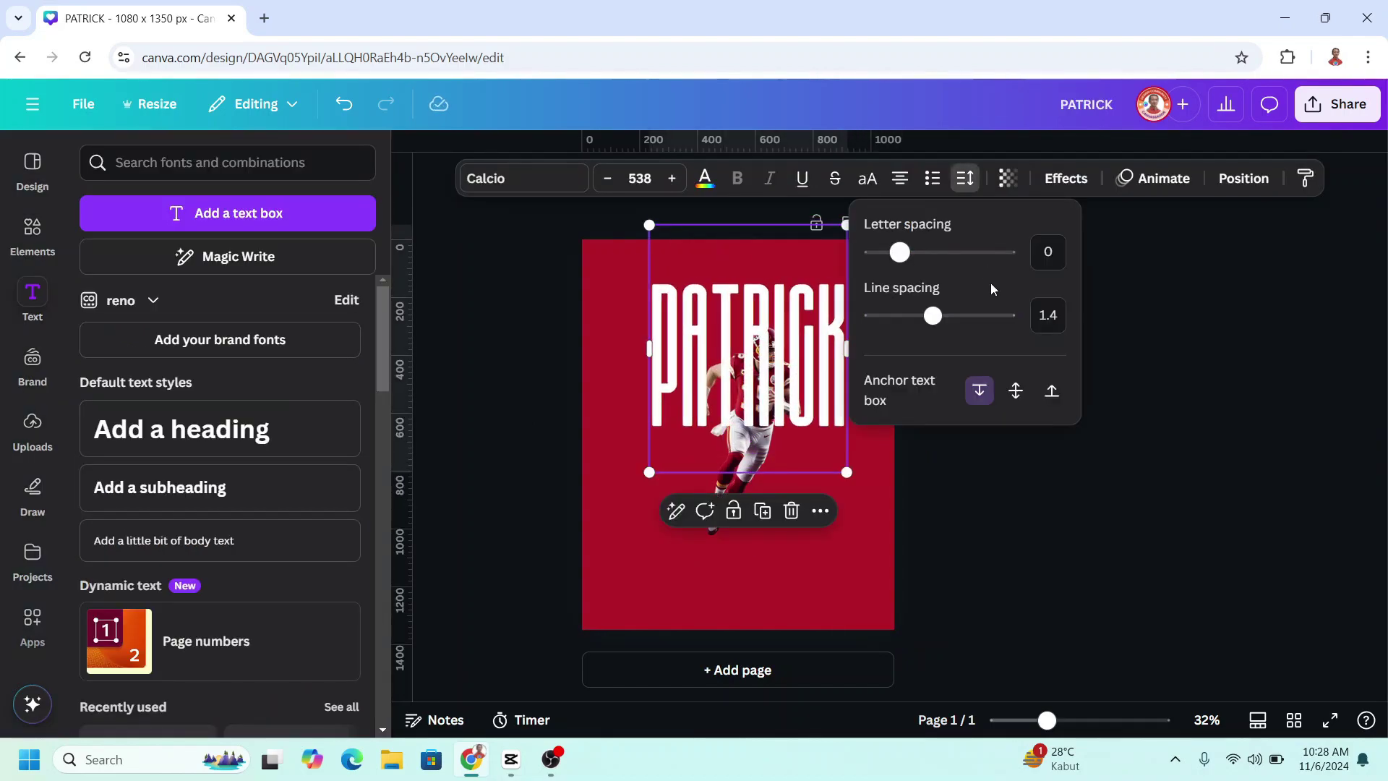
drag(906, 261, 900, 268)
click(828, 579)
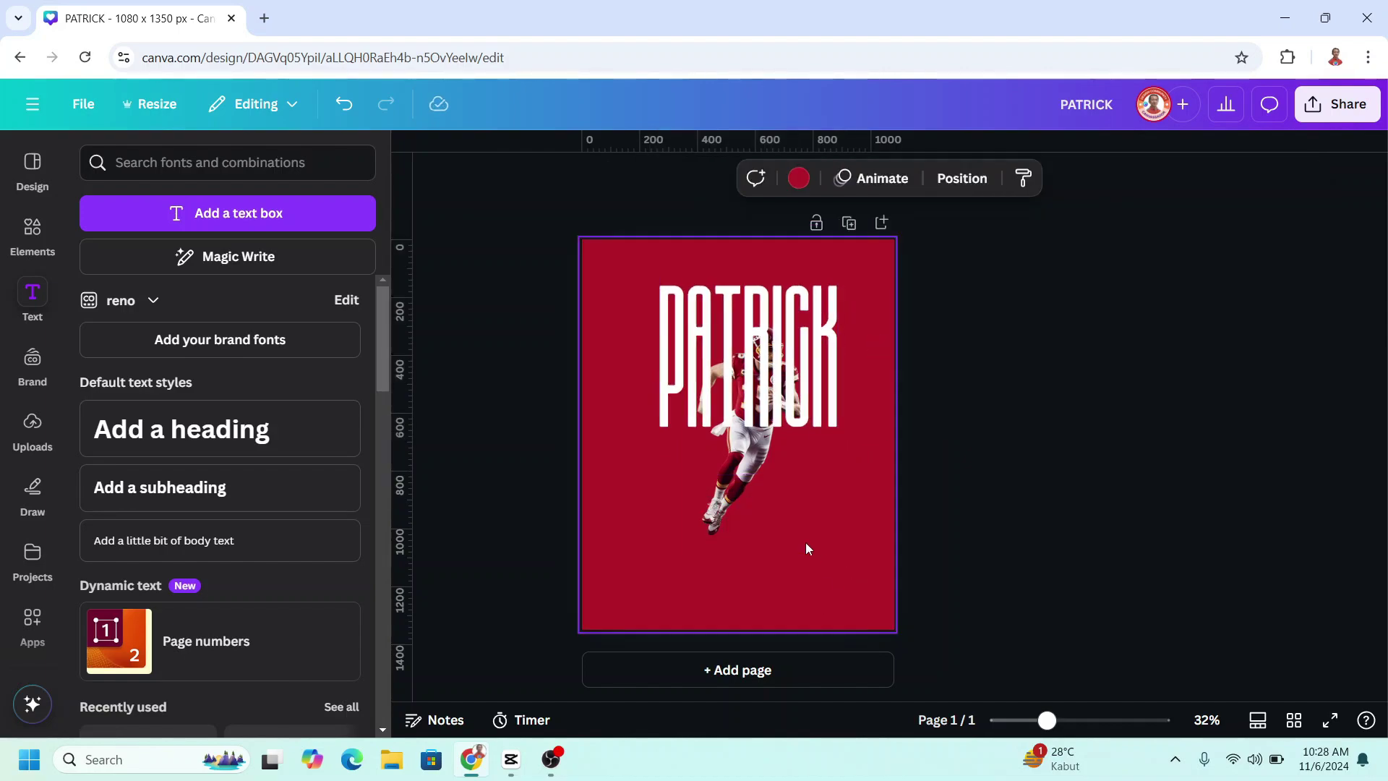
Search the Apps library for TYPE and open the TypeCraft app
click(38, 631)
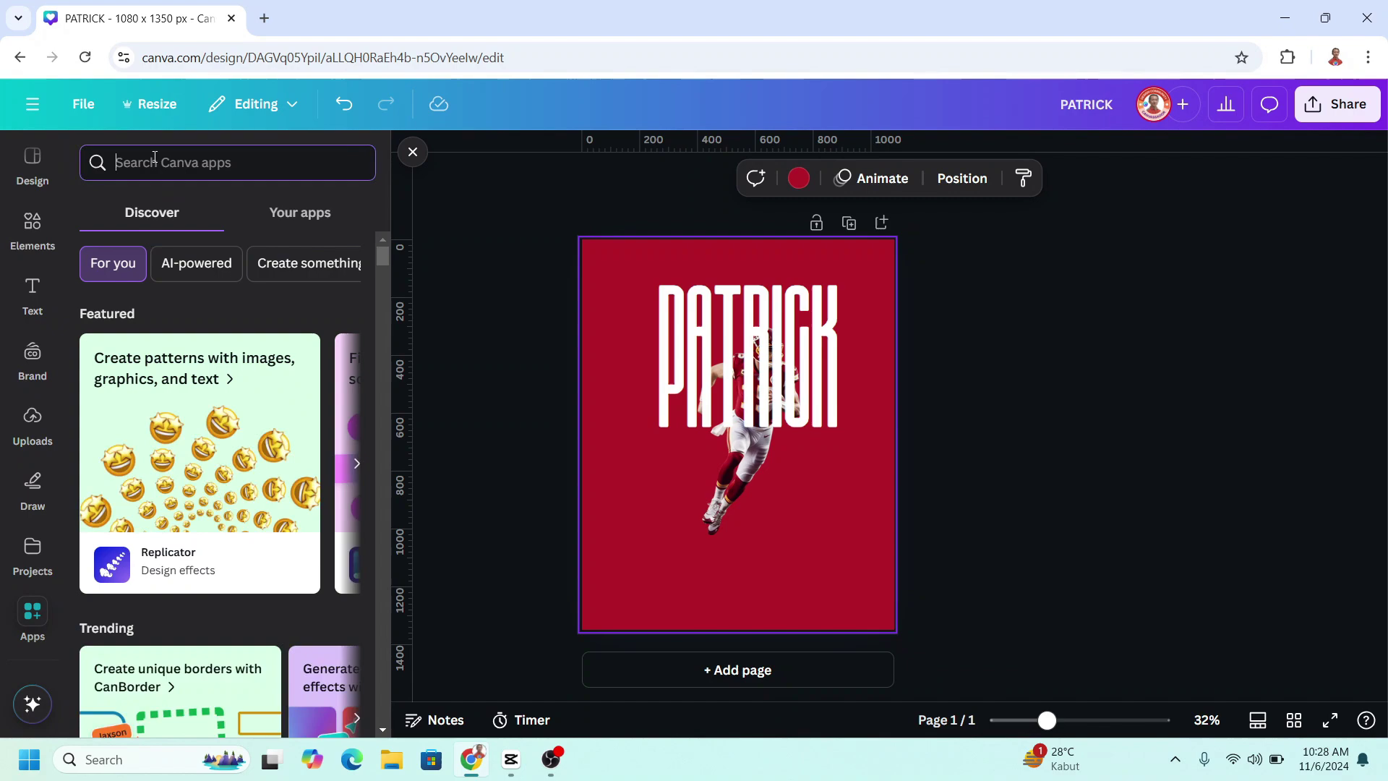
text(TYPE)
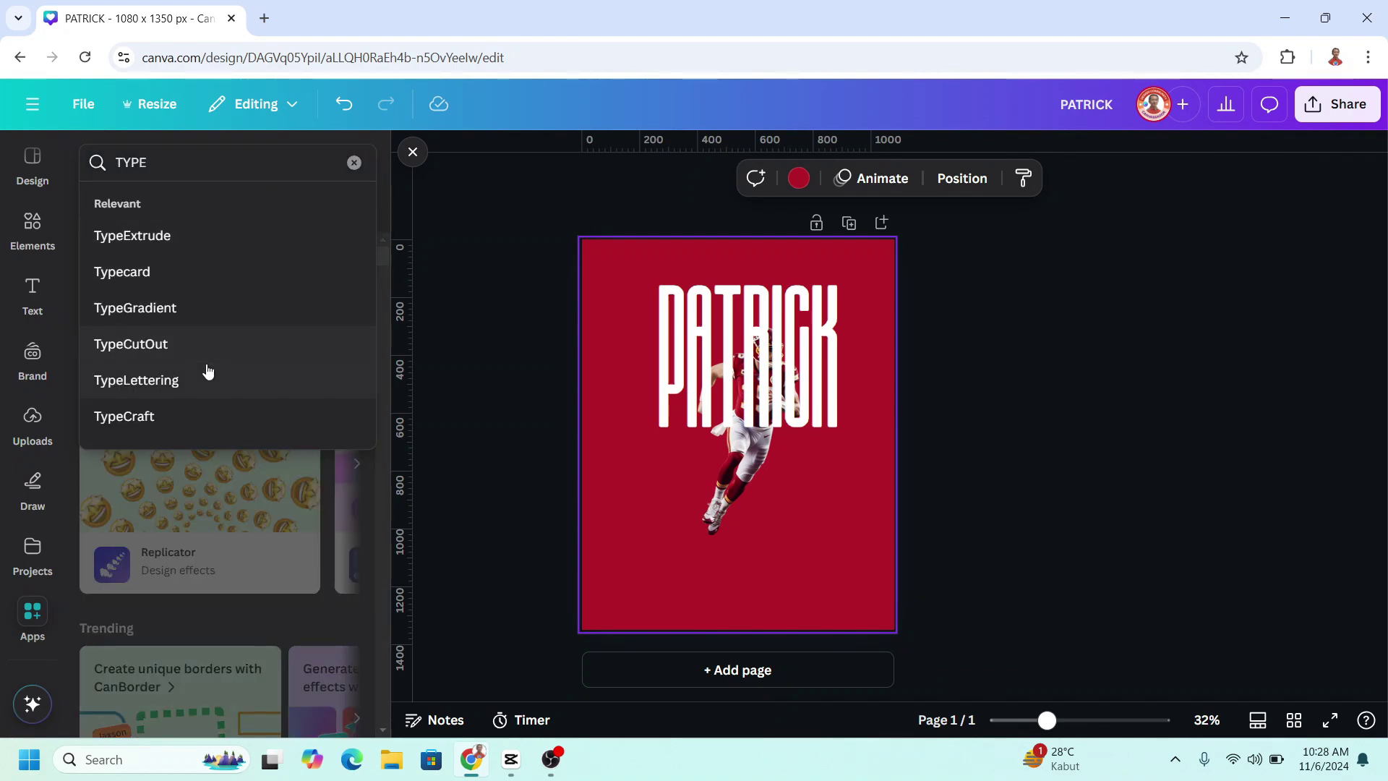
click(173, 417)
click(113, 244)
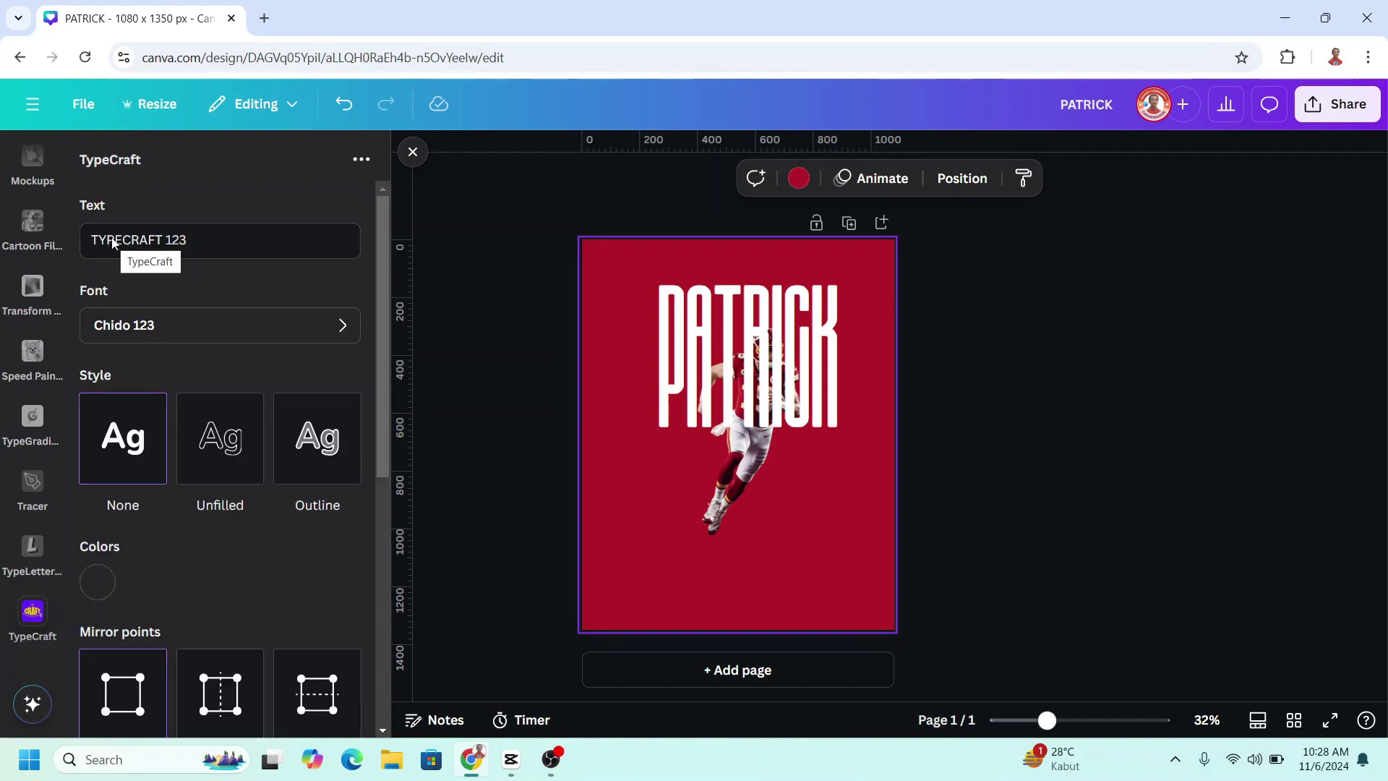
Set TypeCraft's font to Anton Regular 123
click(175, 326)
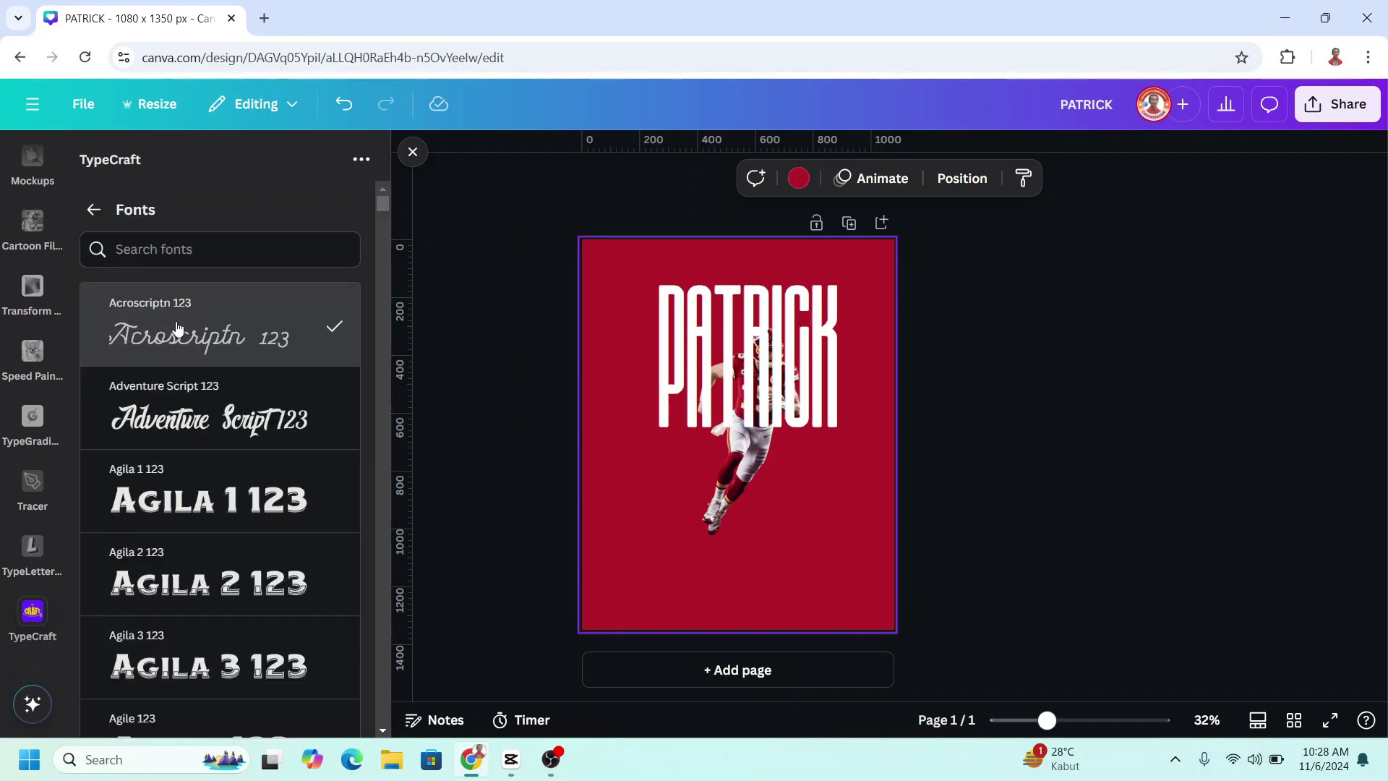
click(154, 250)
text(ANTO)
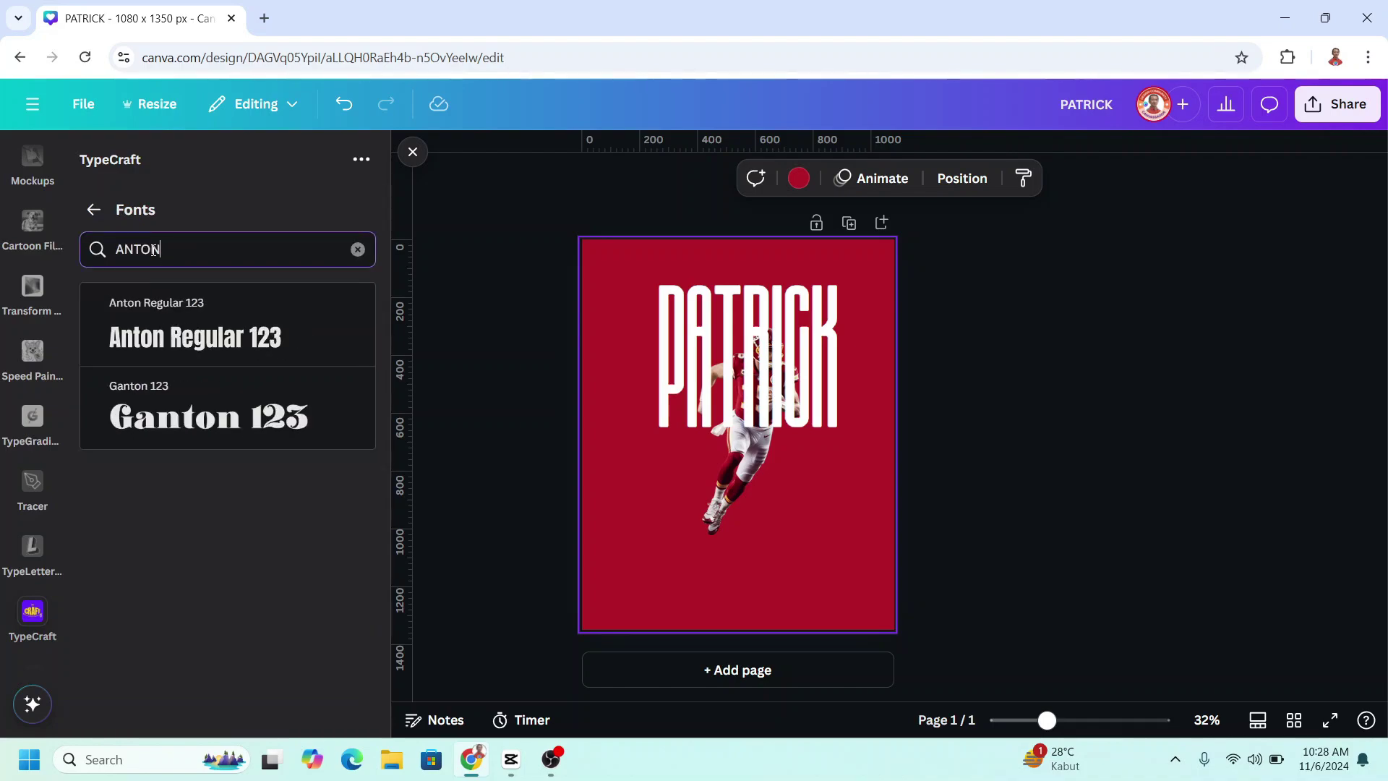
text(N)
click(198, 339)
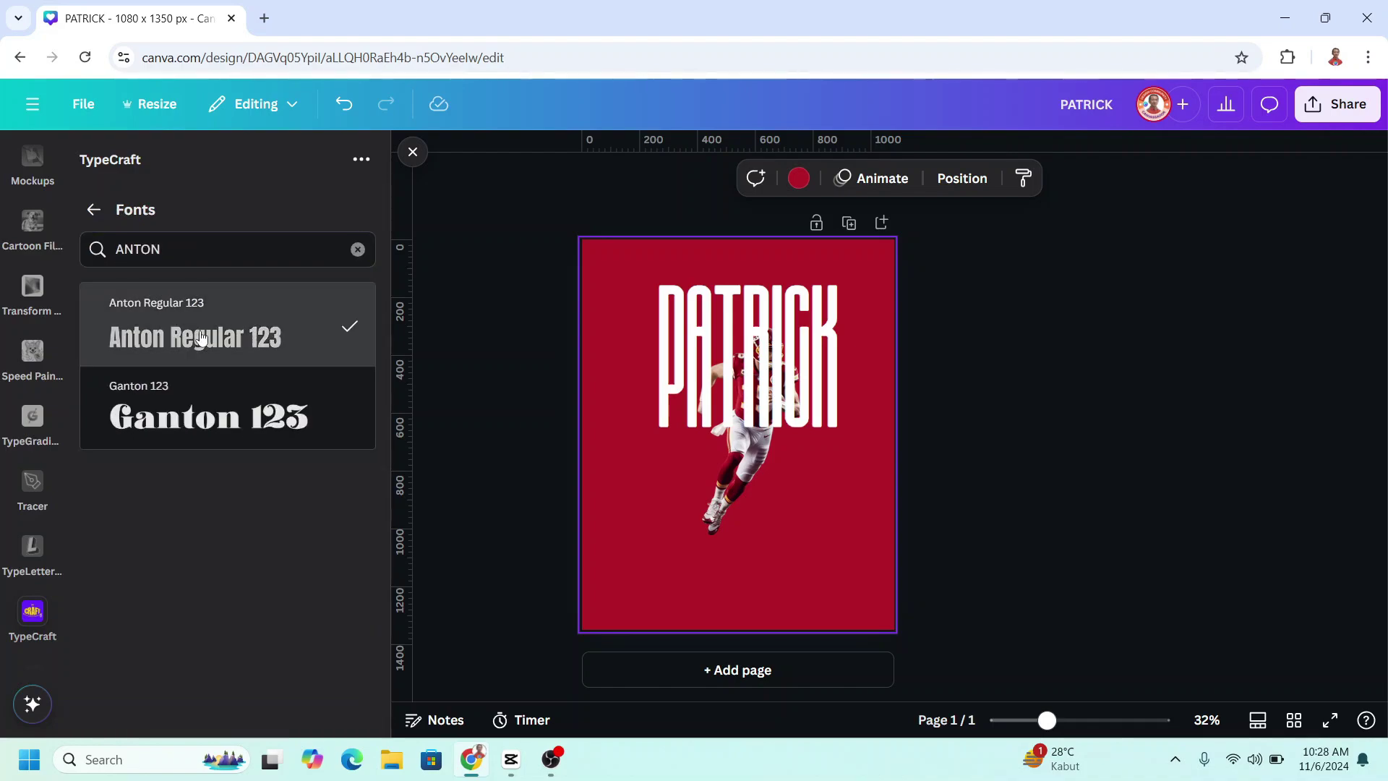
click(94, 209)
Replace the TypeCraft placeholder text with MAHOMES in white
drag(186, 240, 11, 215)
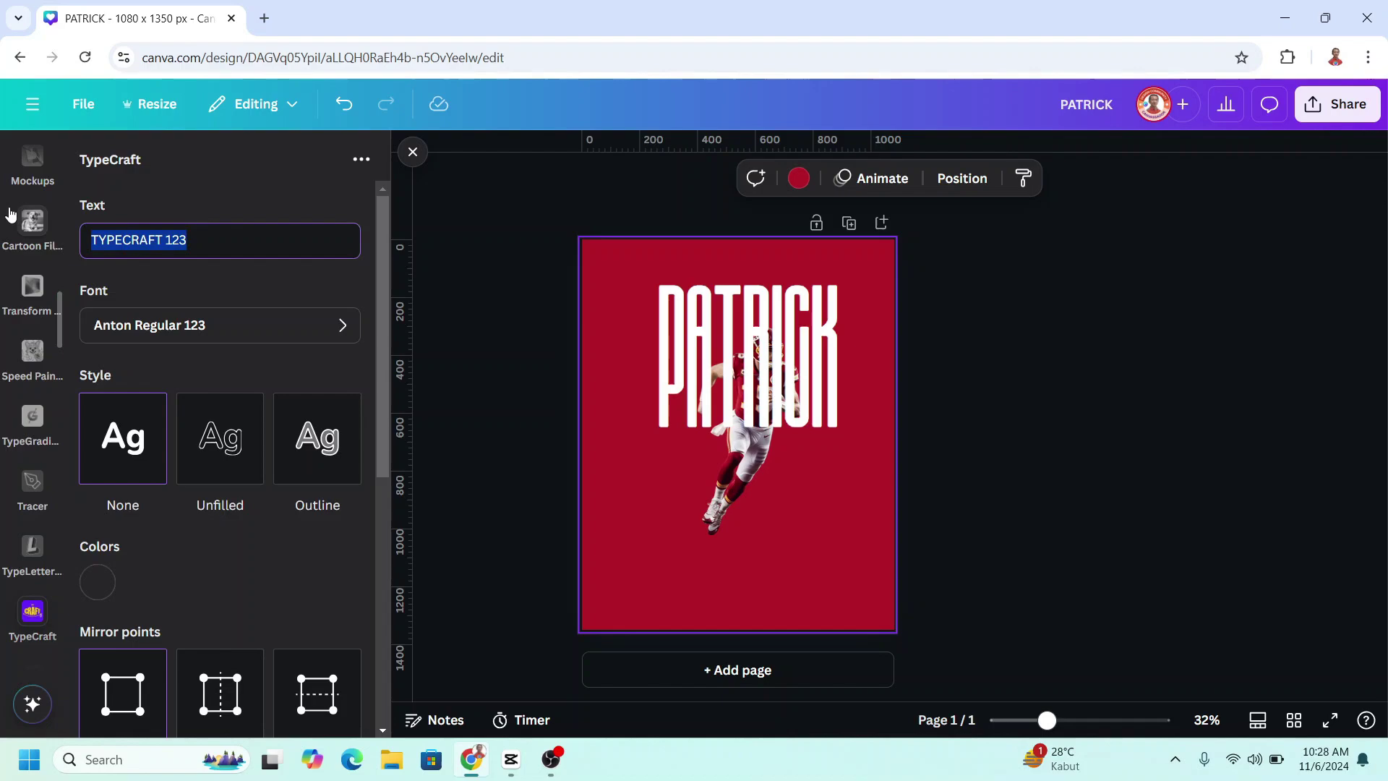
text(MAHOMES)
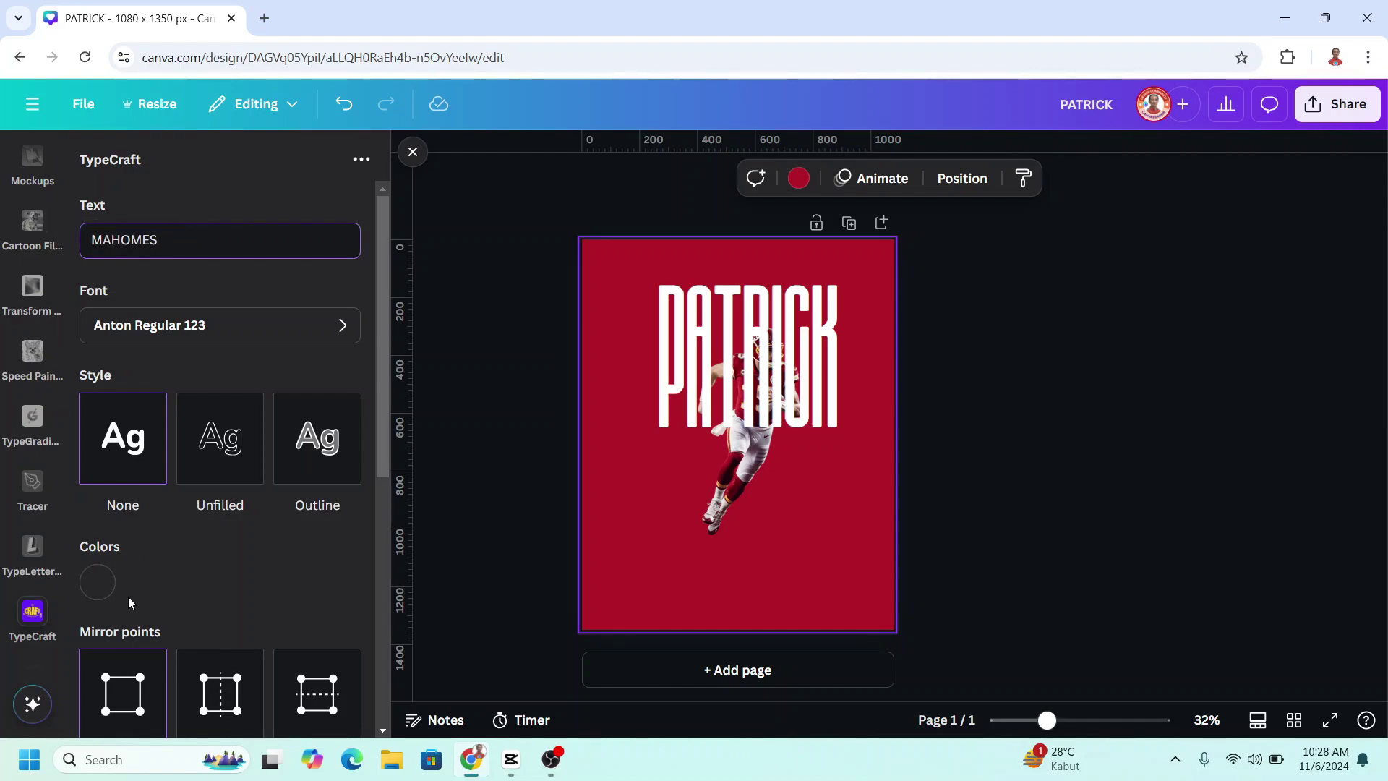
click(100, 583)
click(219, 560)
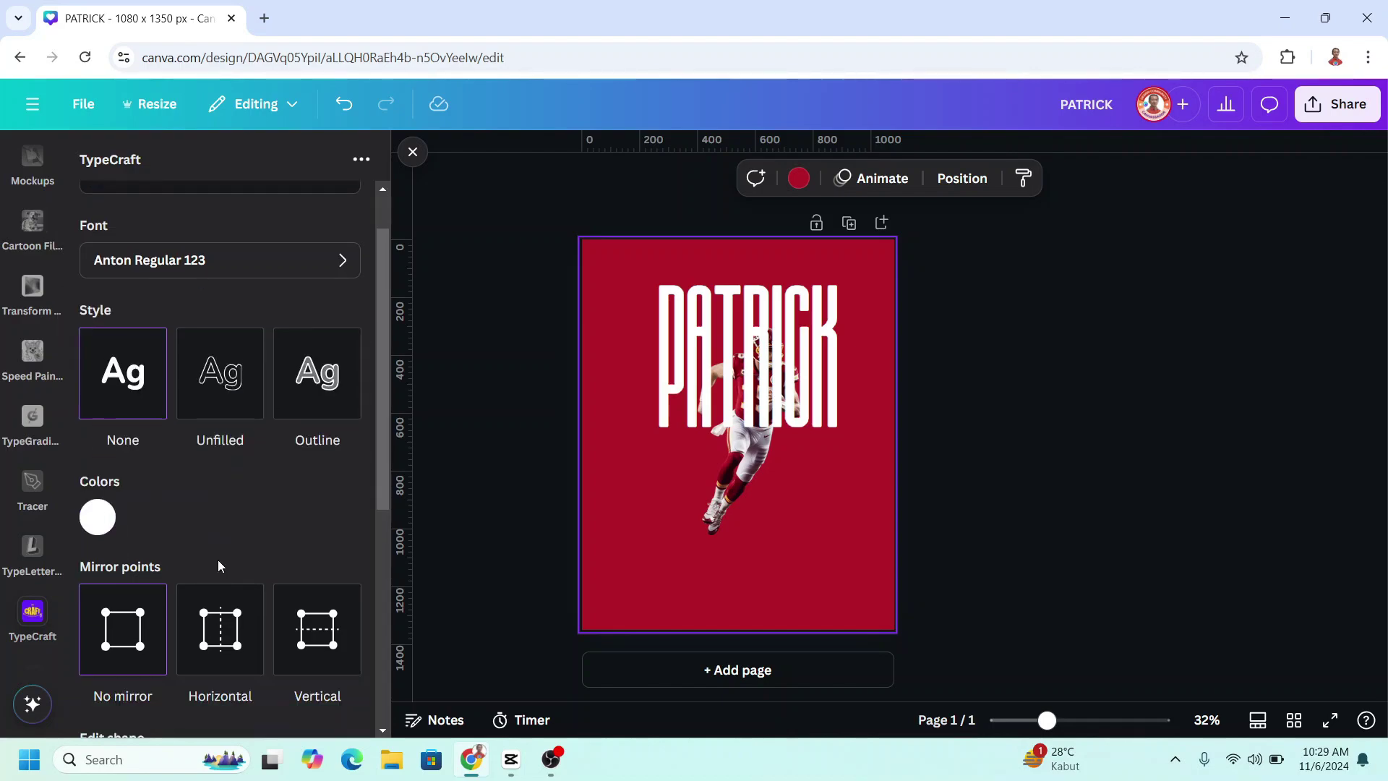
Warp MAHOMES taller by raising its top warp handles
scroll(218, 560, down, 4)
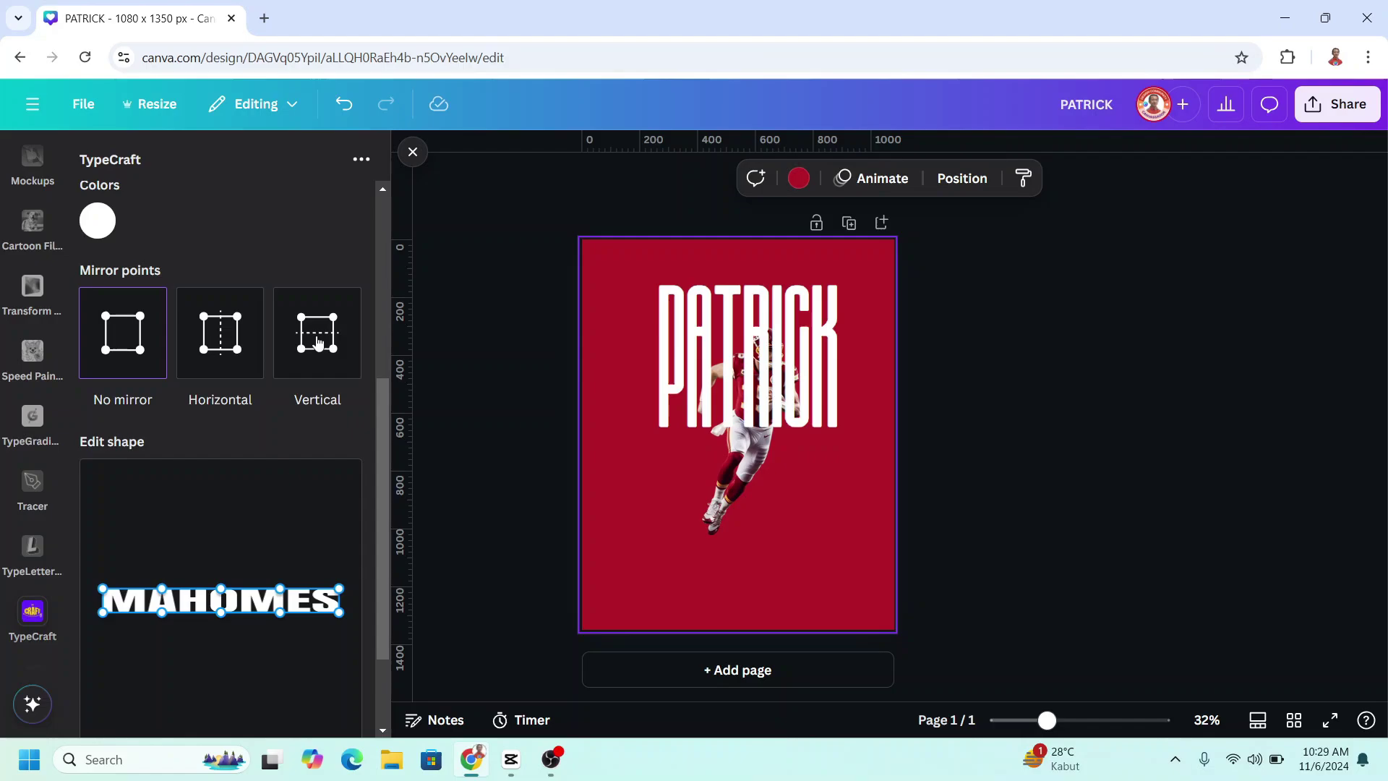
click(319, 343)
drag(102, 590, 102, 573)
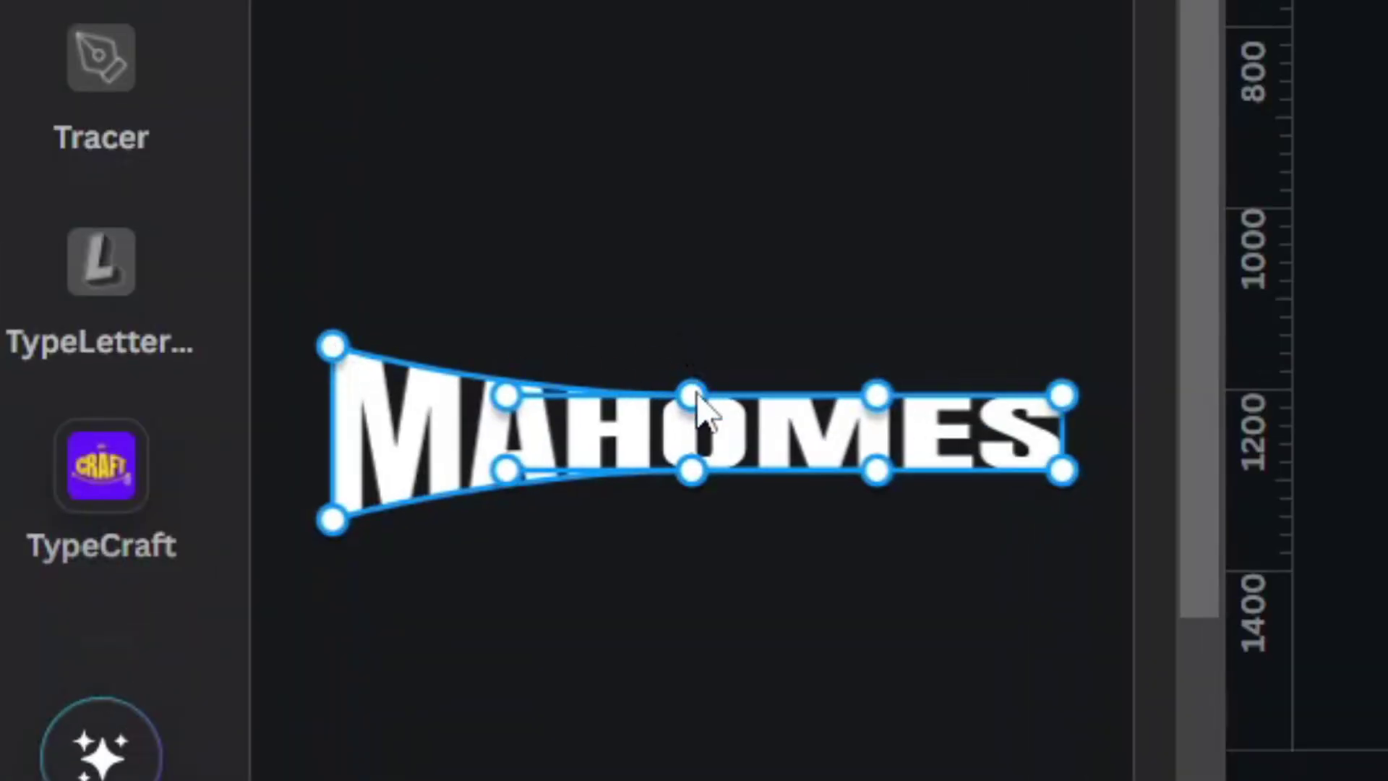
drag(693, 395, 696, 352)
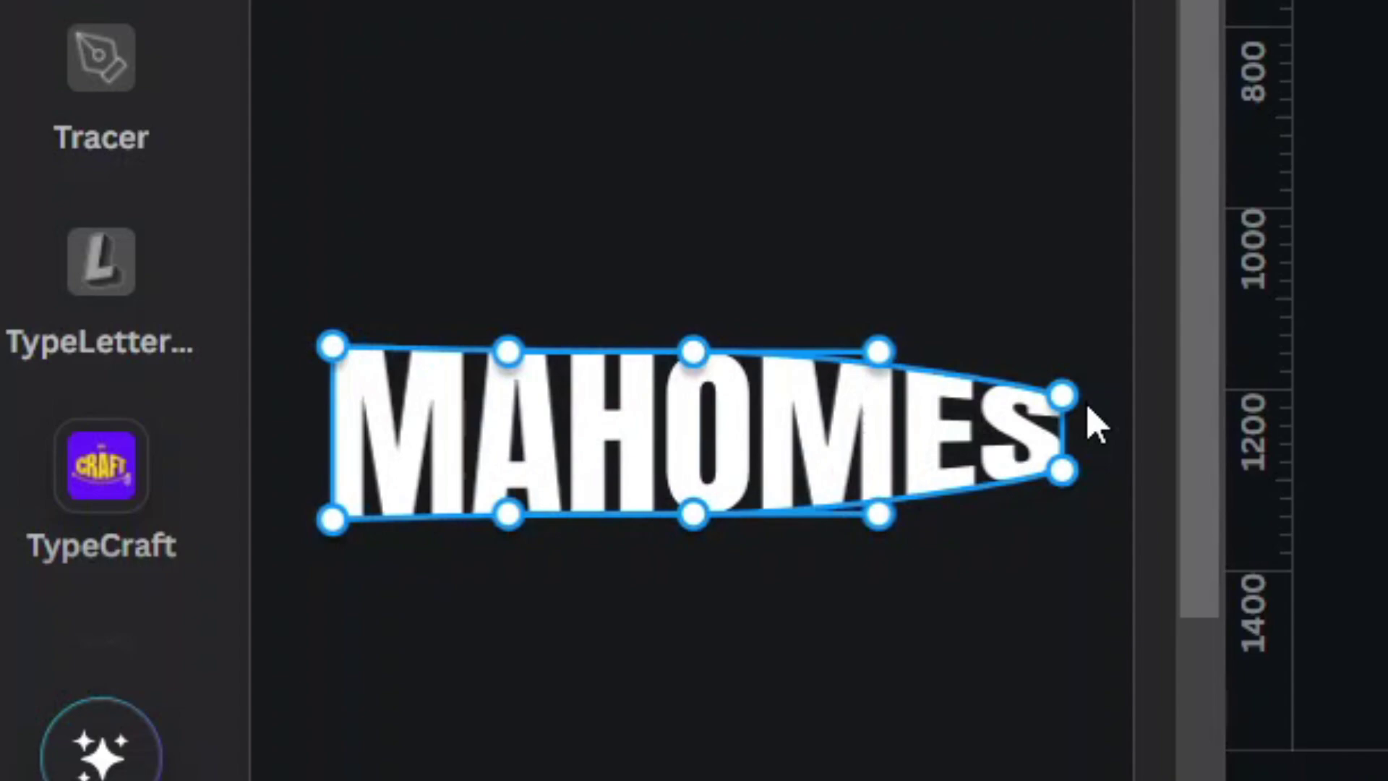
drag(1063, 397, 1067, 355)
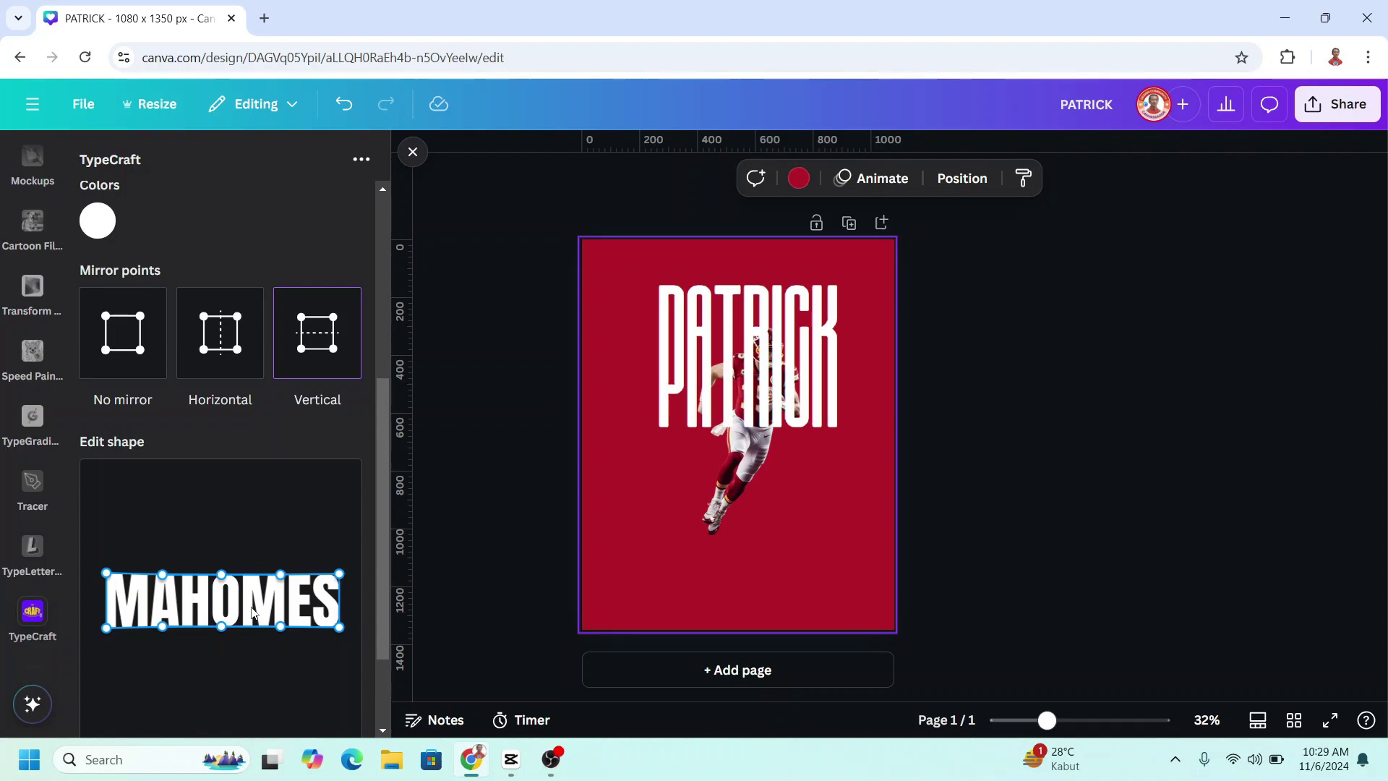
scroll(266, 620, up, 6)
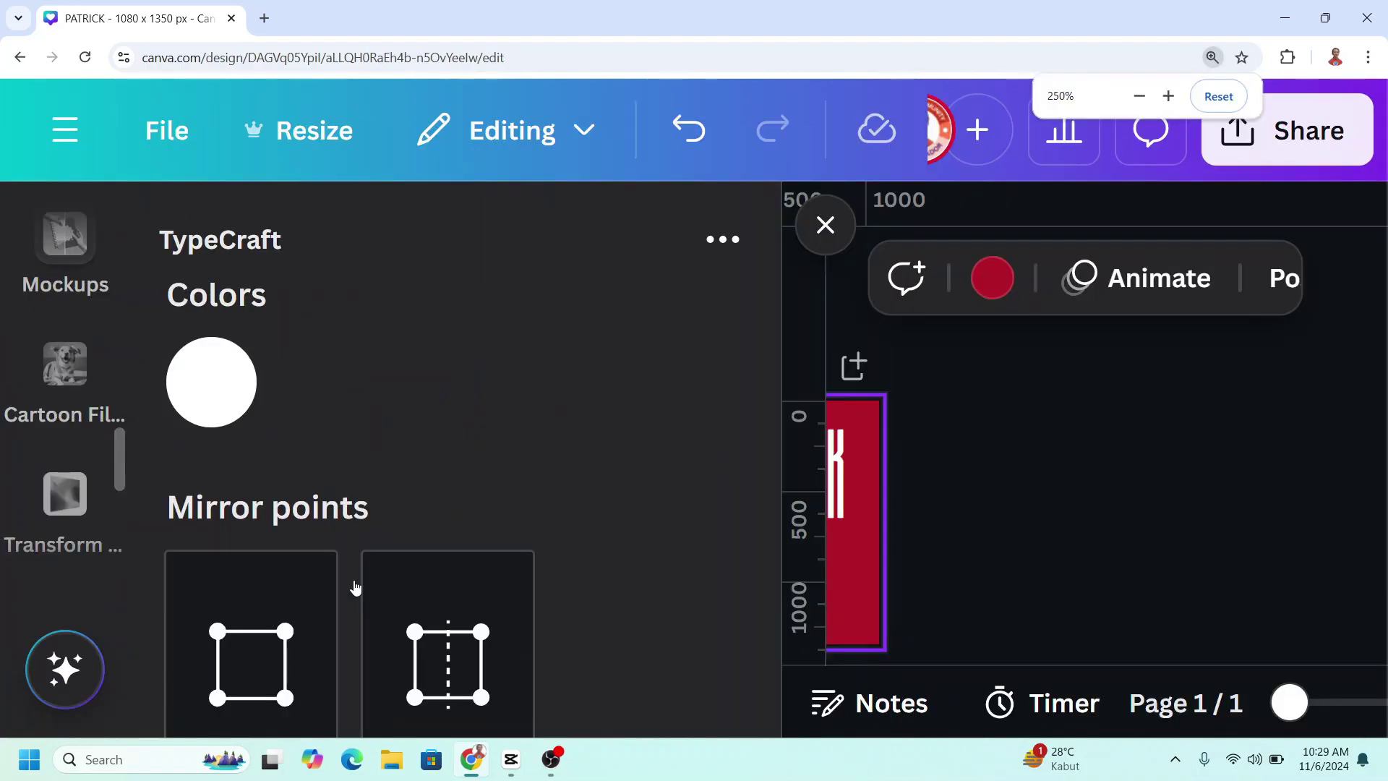
scroll(410, 576, down, 5)
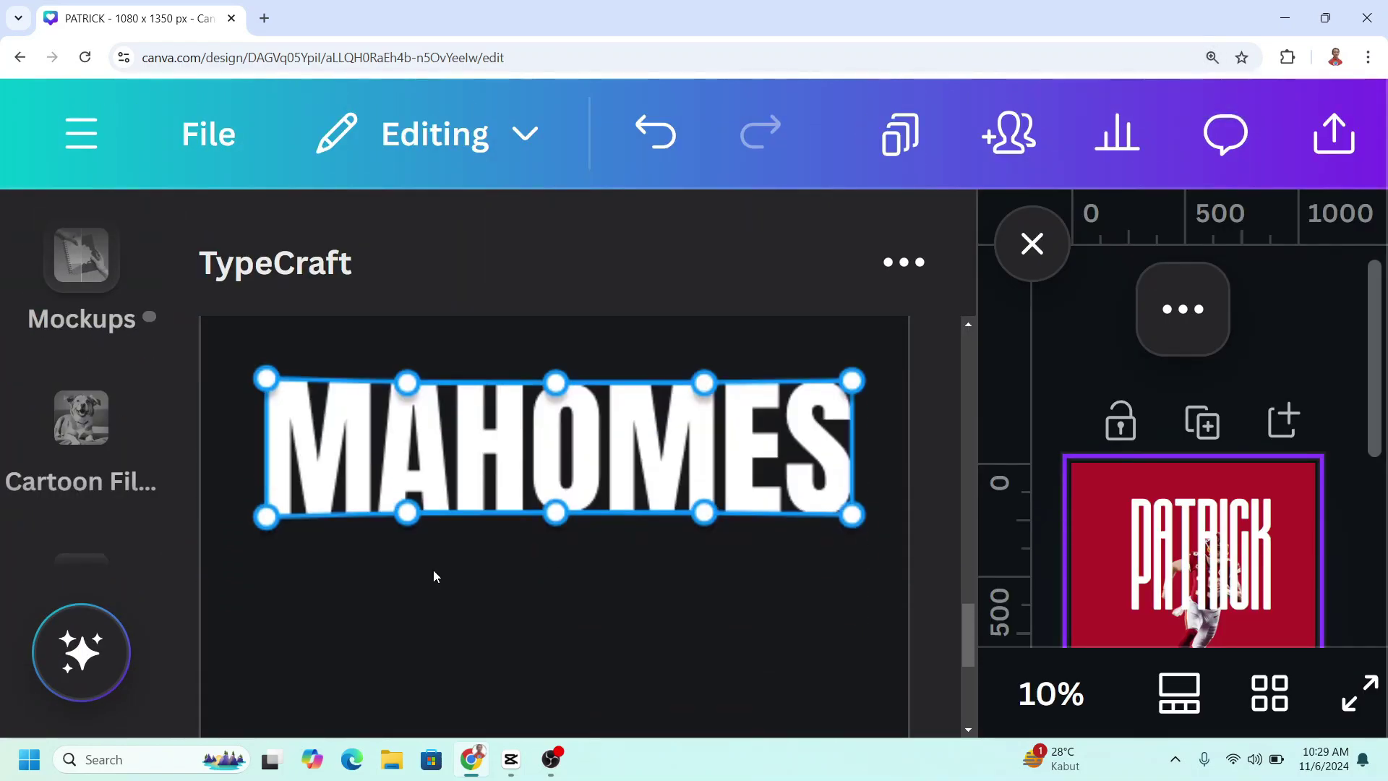
scroll(457, 551, up, 1)
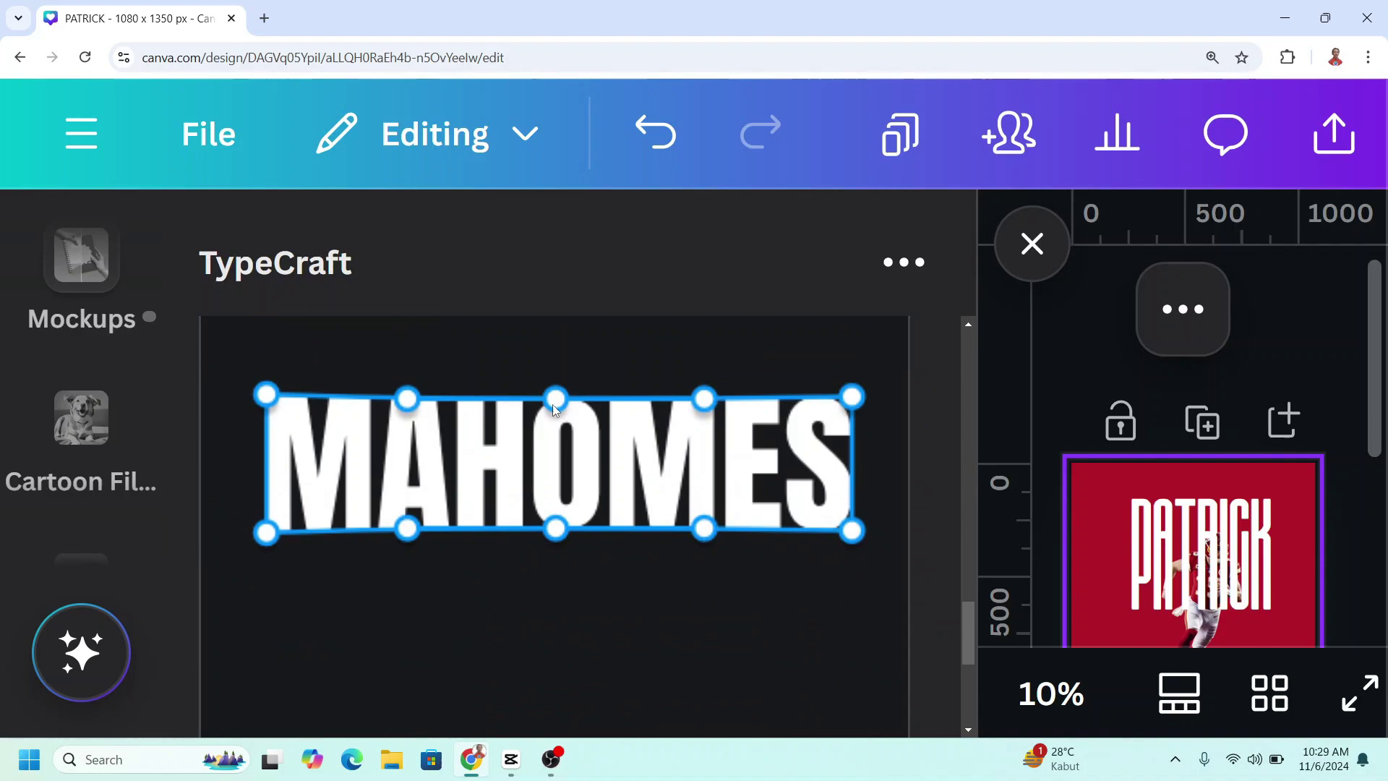
drag(557, 405, 558, 402)
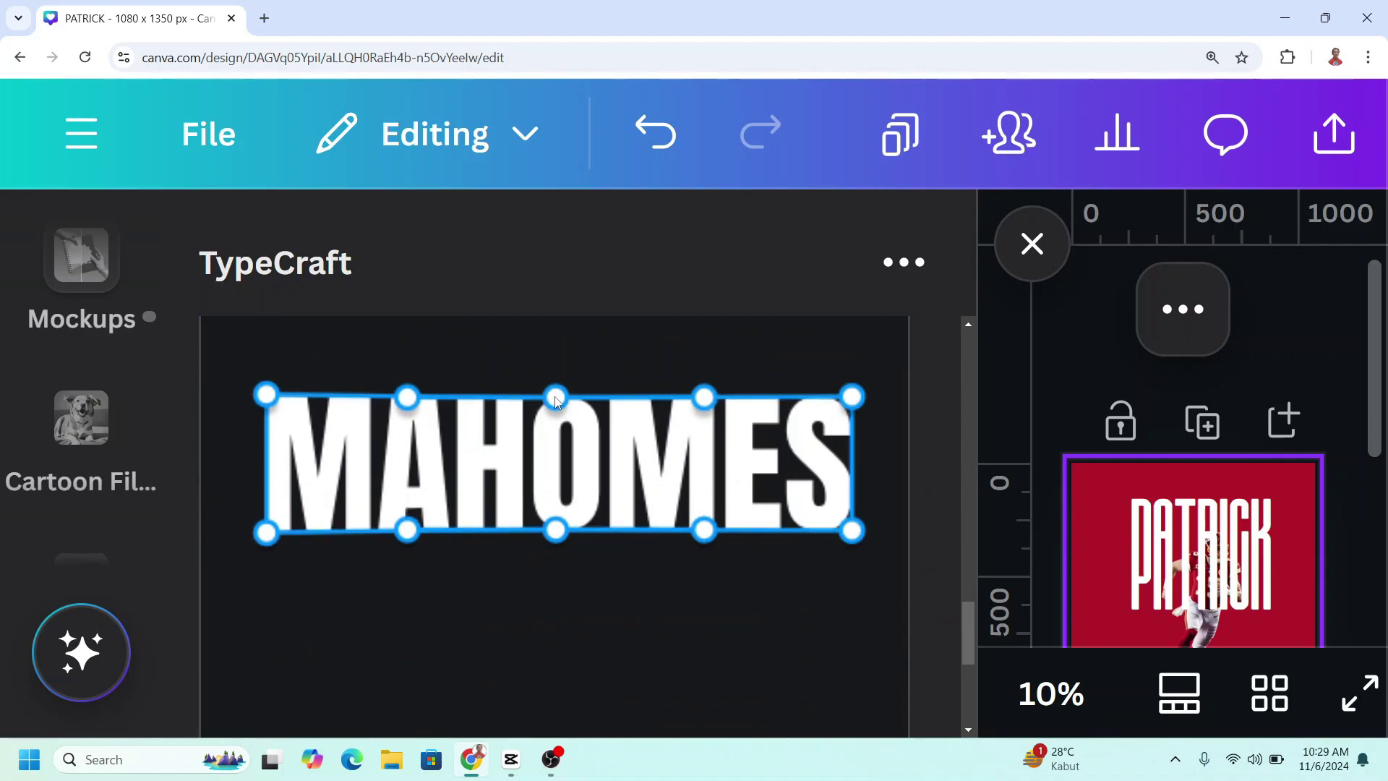
Switch to Horizontal mirror and pull the top corners inward into a trapezoid
scroll(583, 600, up, 5)
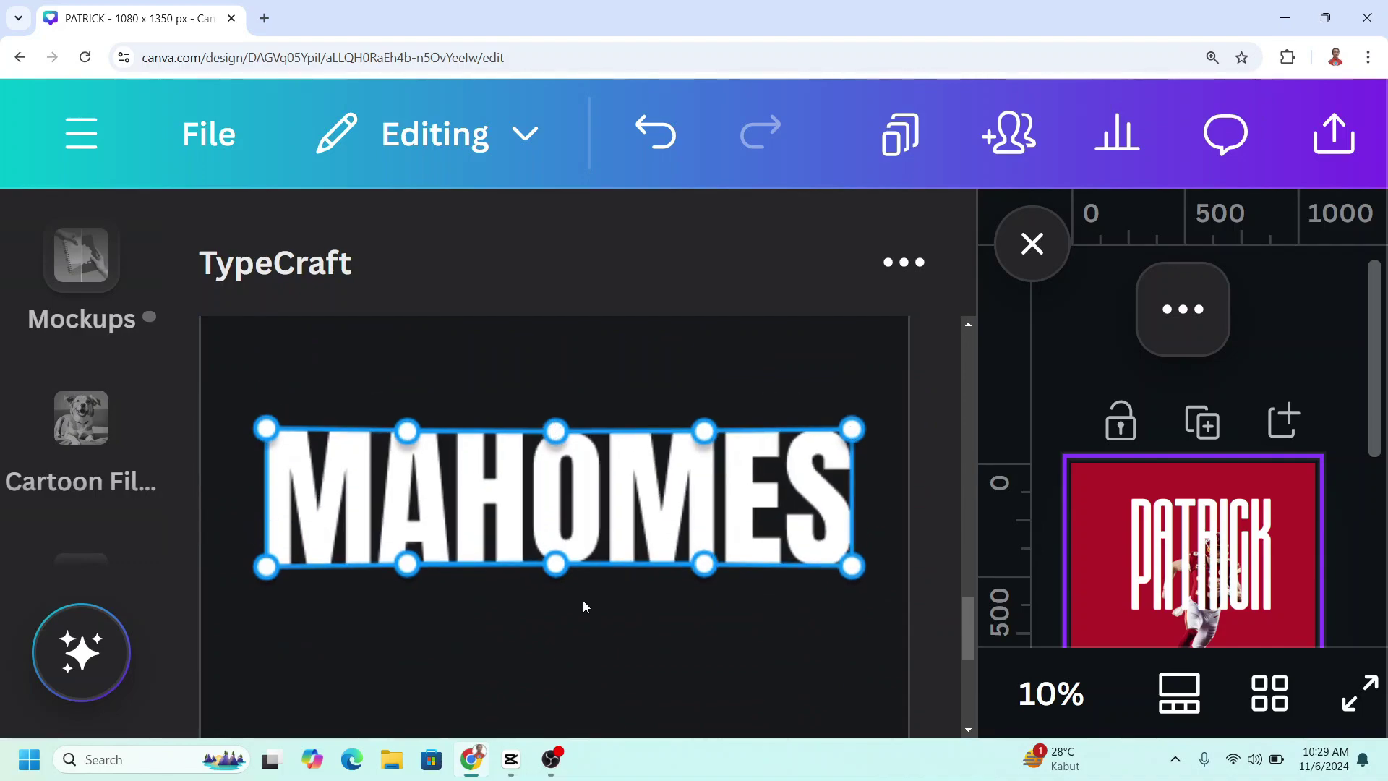
scroll(583, 600, up, 1)
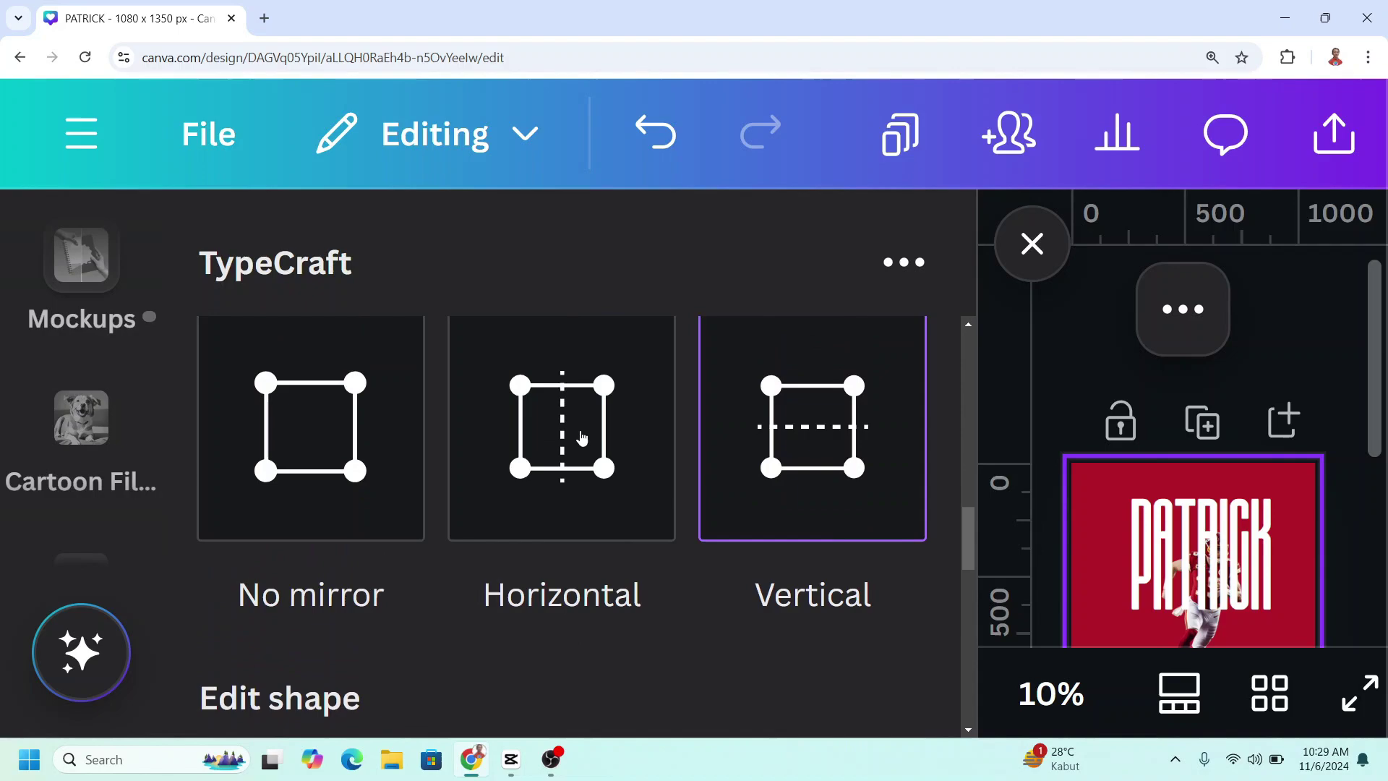
click(579, 441)
scroll(587, 475, down, 2)
scroll(588, 476, down, 4)
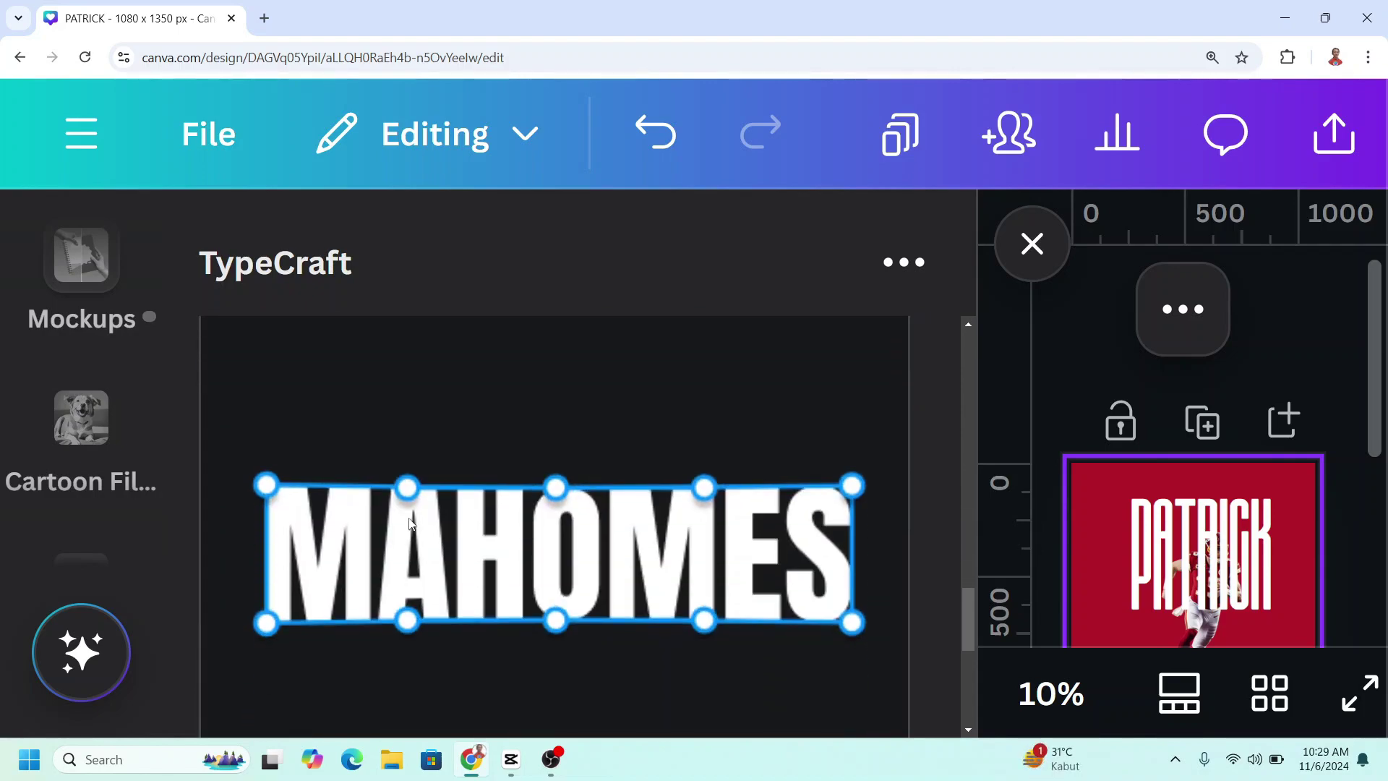
drag(274, 490, 307, 488)
scroll(632, 555, down, 5)
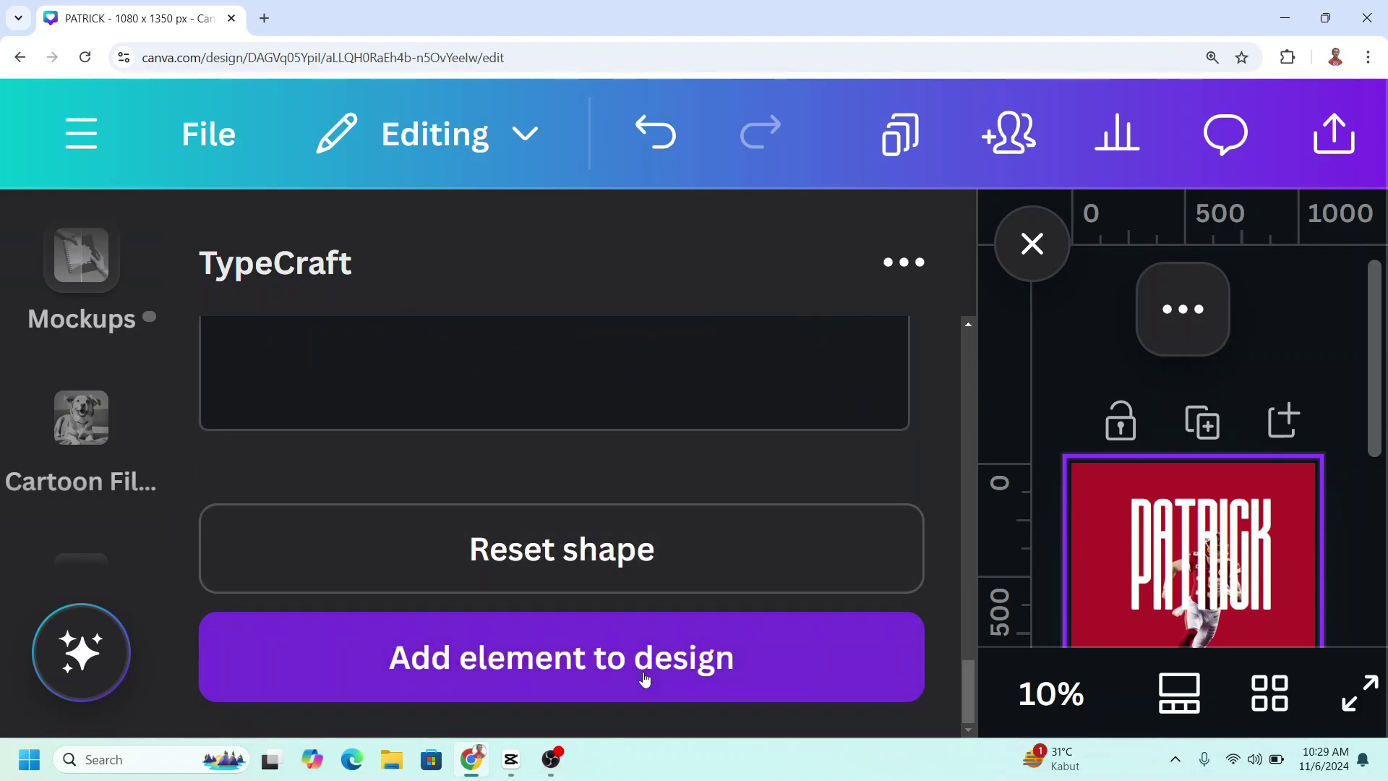
Place MAHOMES below PATRICK and stretch it to the full 1080 px page width
click(646, 680)
key(ctrl+minus)
key(ctrl+minus)
key(ctrl+minus)
key(ctrl+minus)
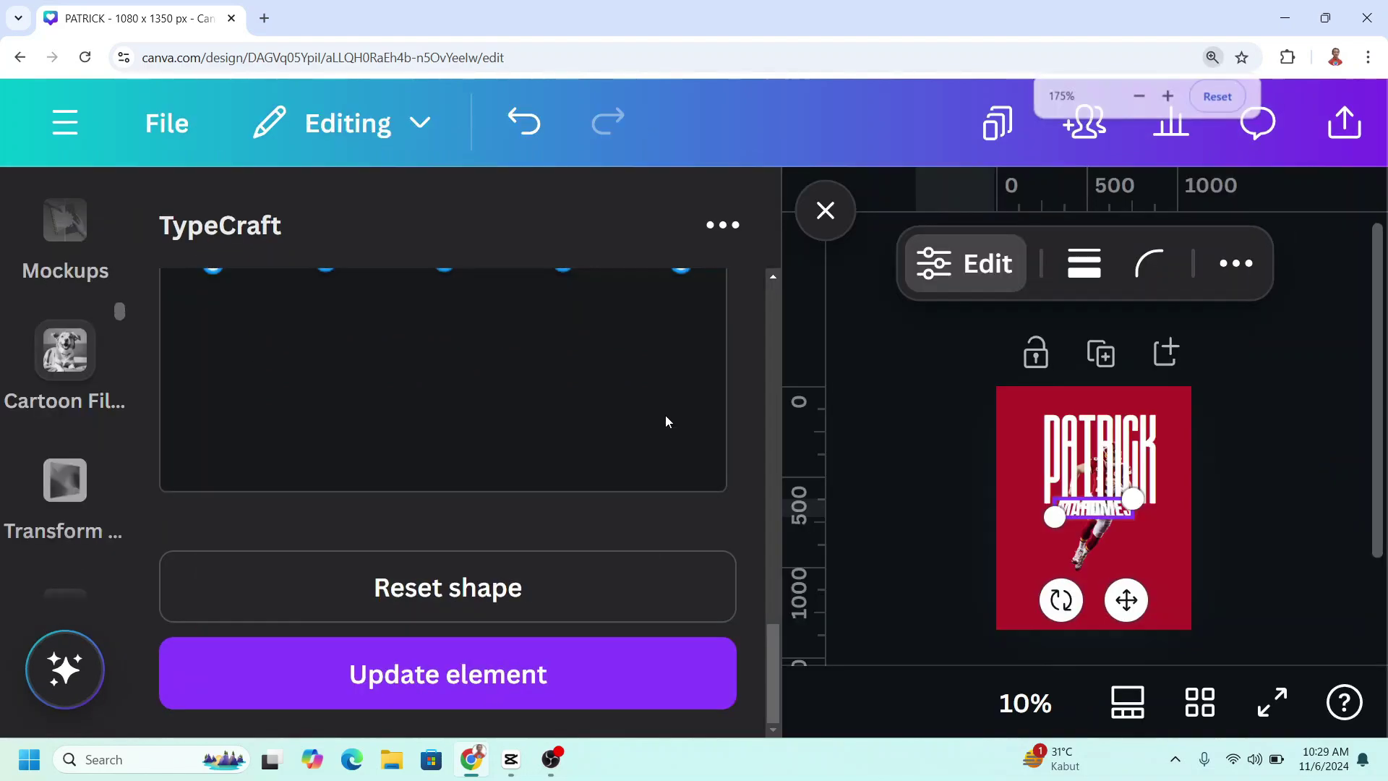
key(ctrl+minus)
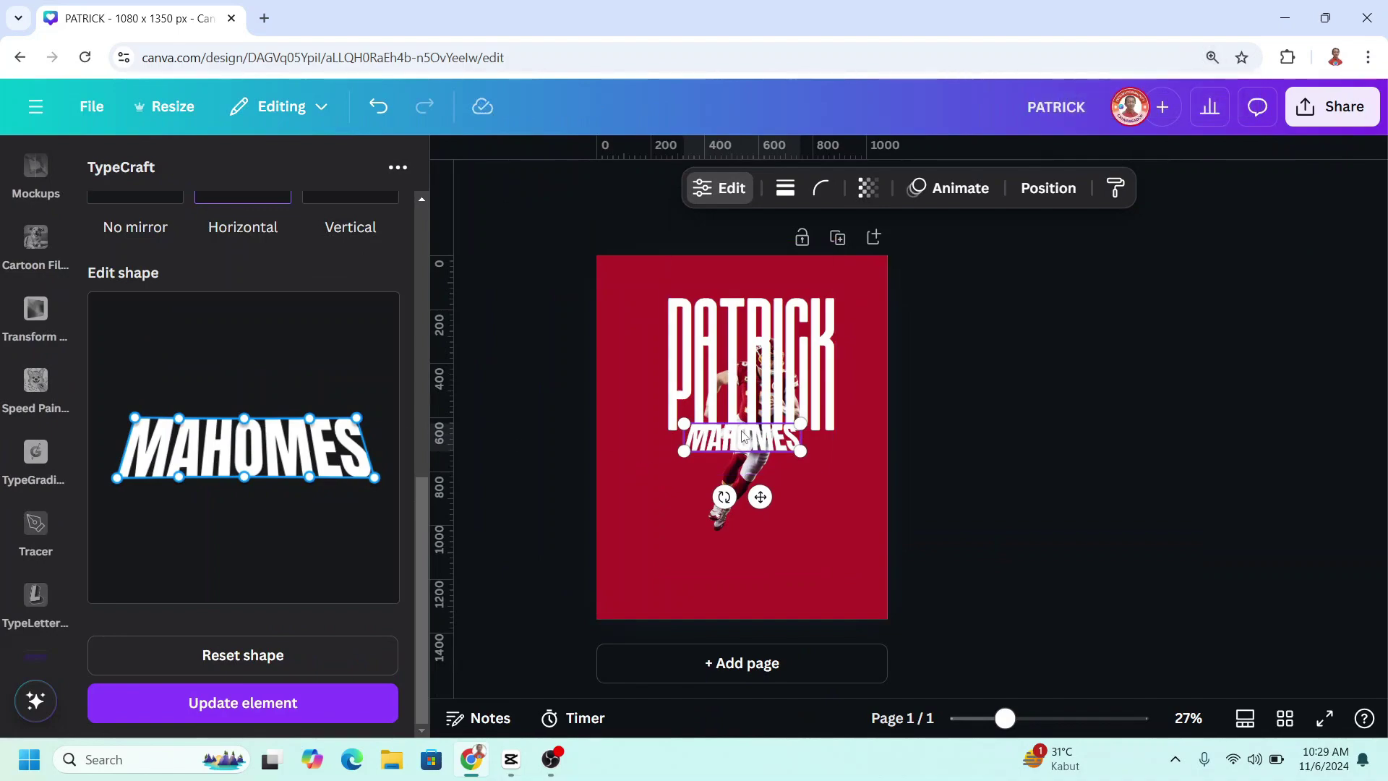
drag(741, 445, 651, 579)
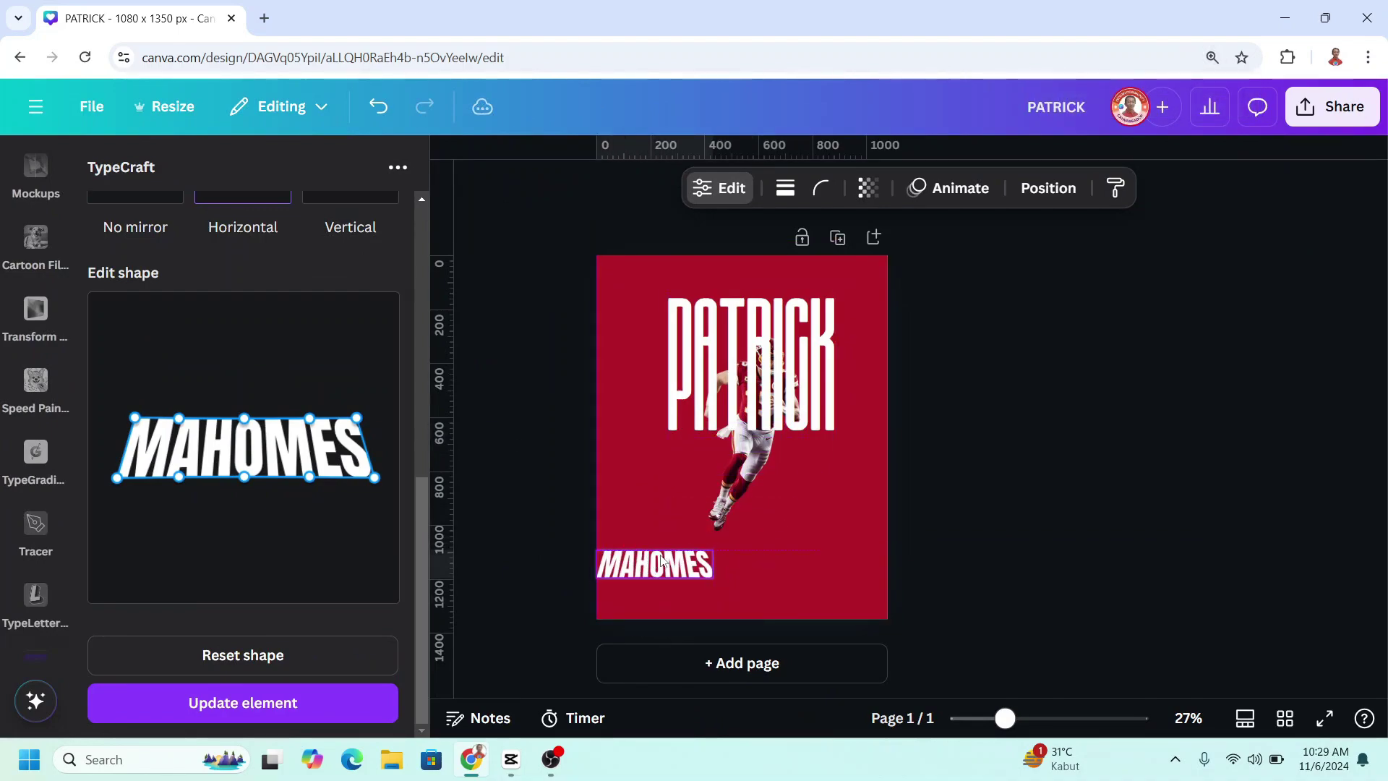
drag(710, 543, 869, 442)
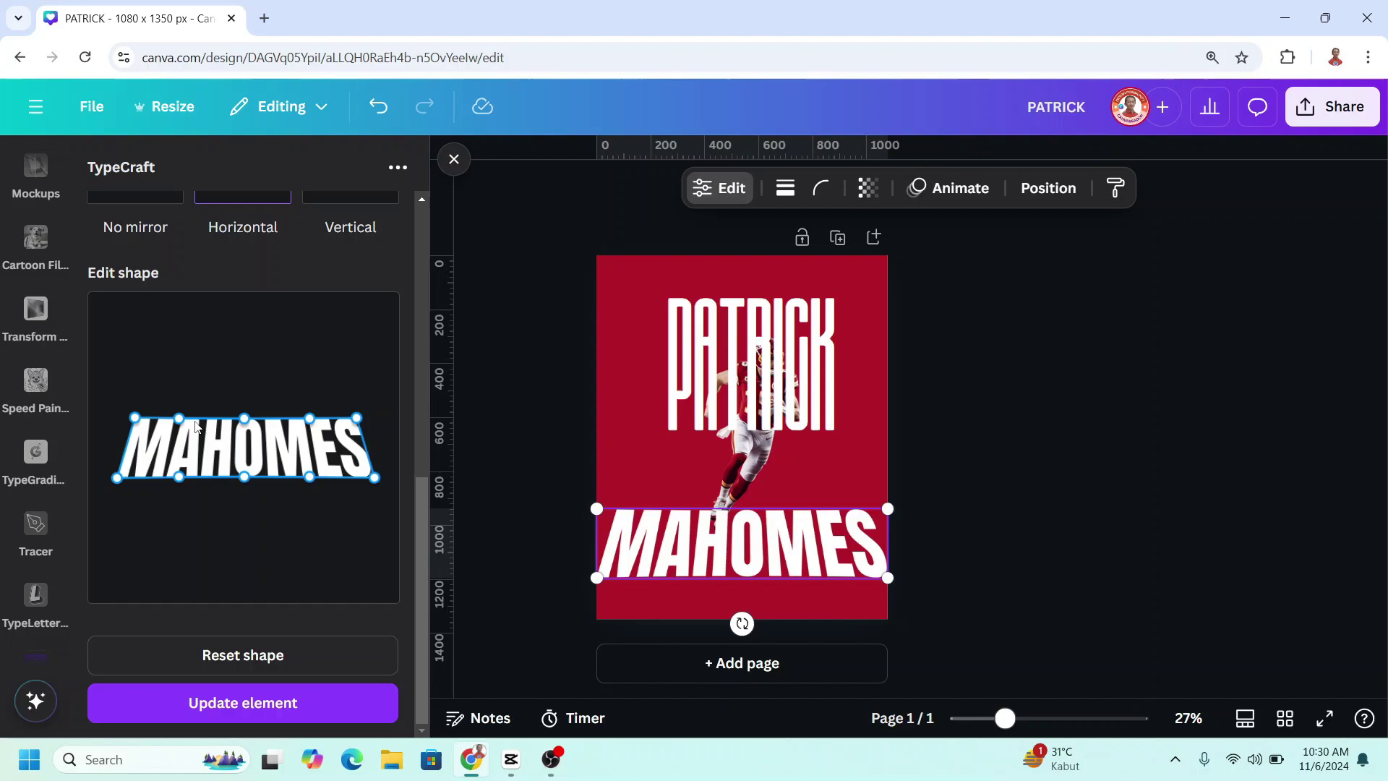
scroll(225, 401, up, 2)
Switch to Vertical mirror and reshape MAHOMES with a raised, narrower top edge
click(353, 263)
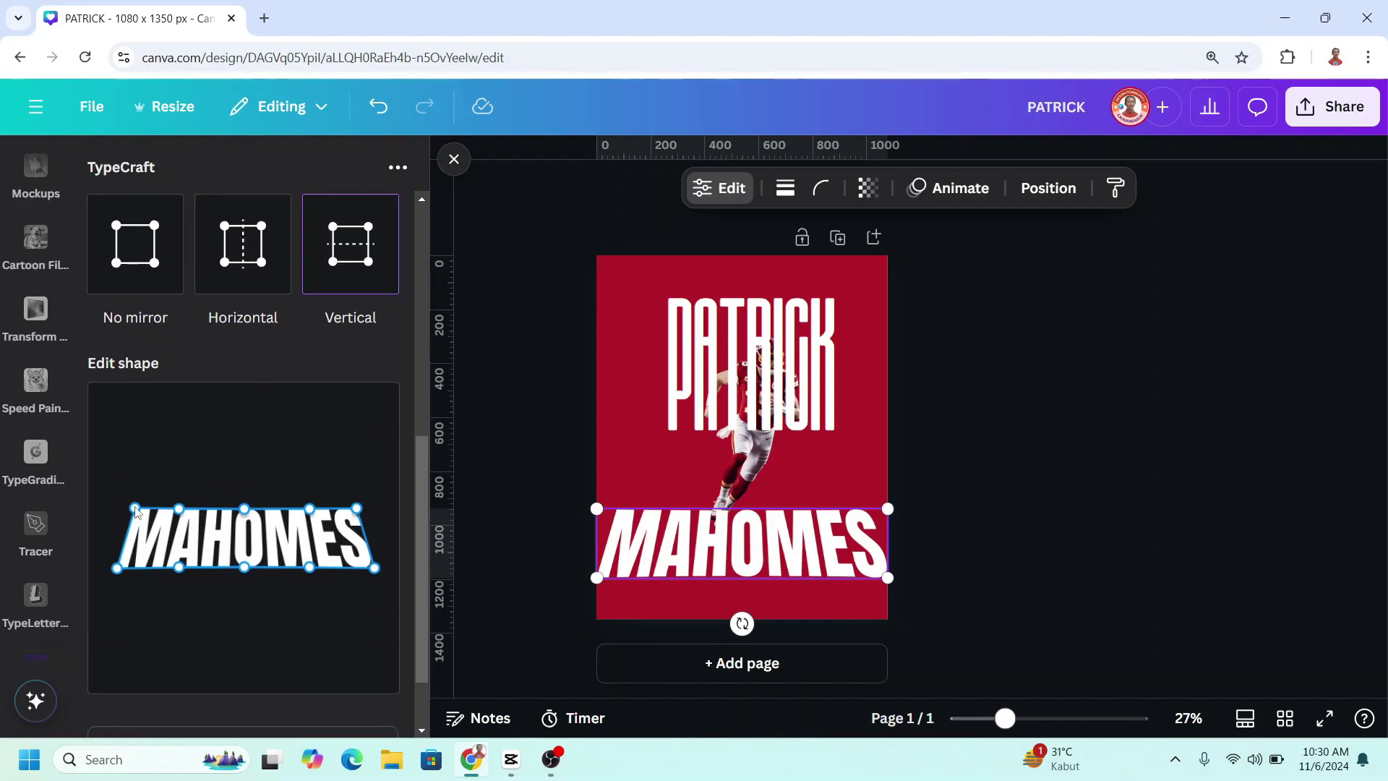
key(ctrl+plus)
key(ctrl+plus)
key(ctrl+plus)
key(ctrl+plus)
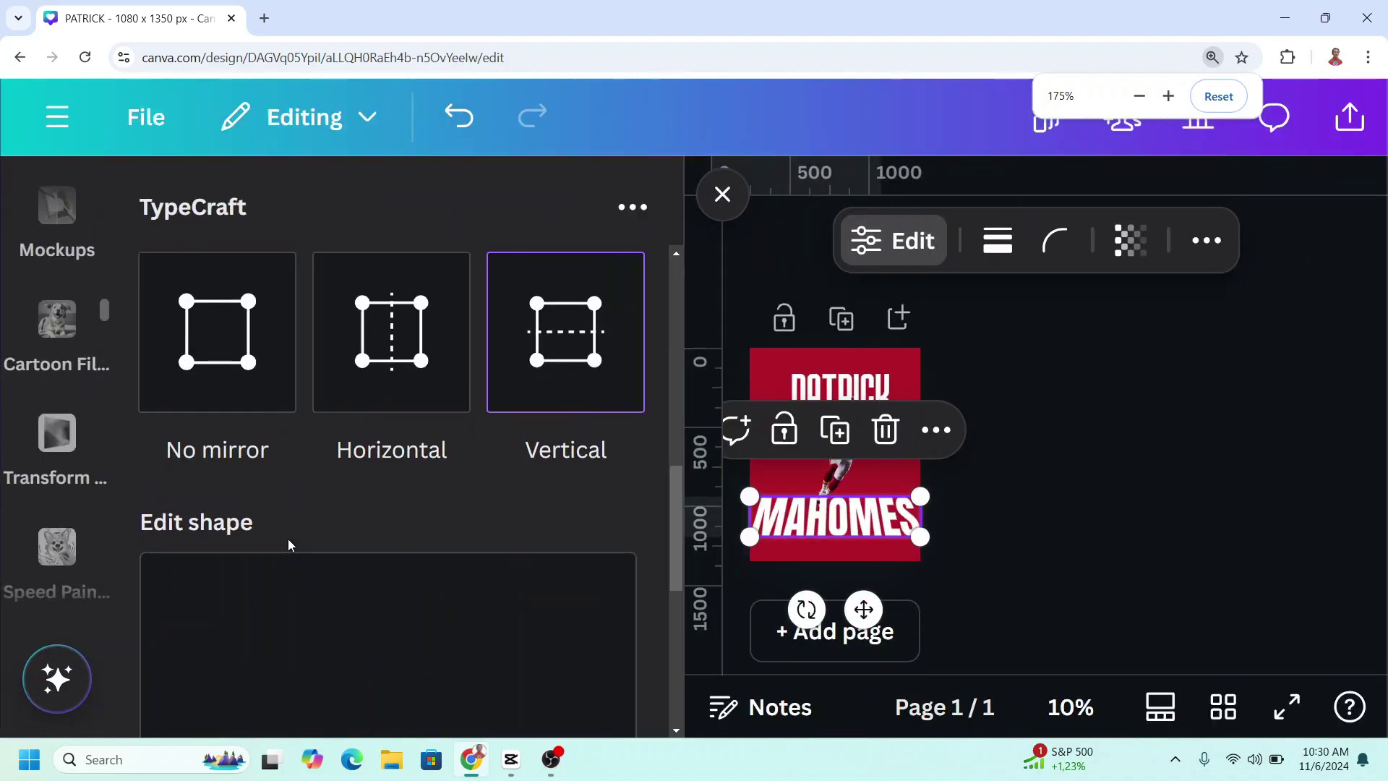
scroll(287, 545, down, 4)
drag(195, 481, 217, 463)
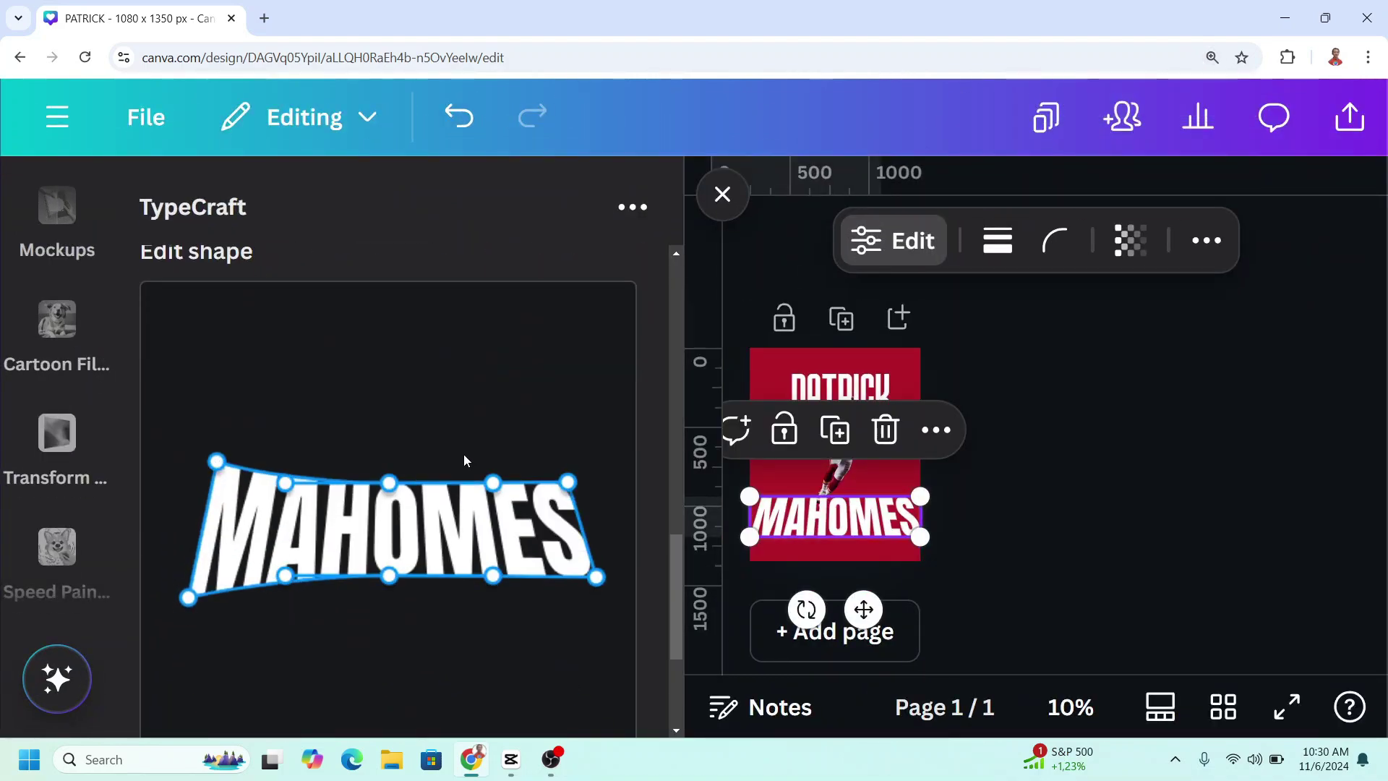
drag(394, 479, 396, 467)
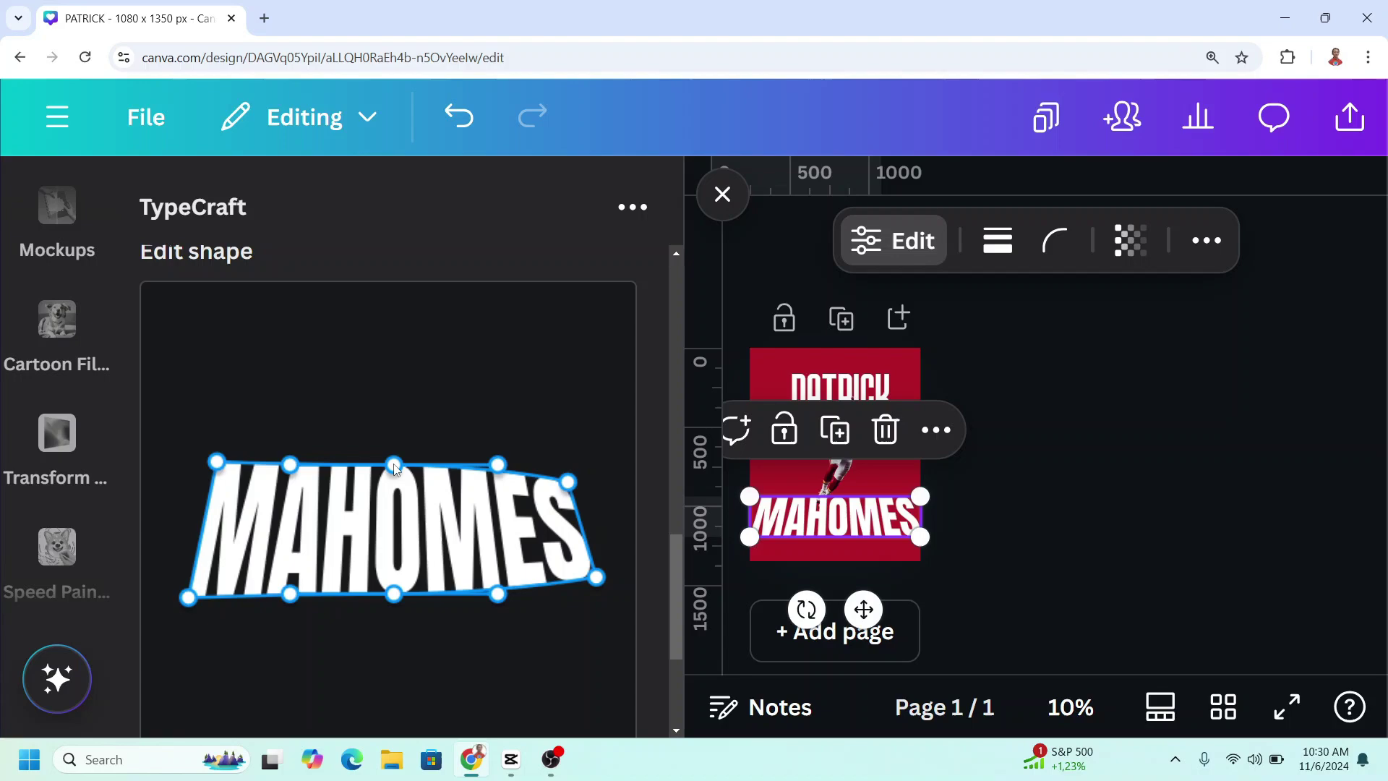
drag(569, 484, 568, 469)
scroll(400, 427, up, 2)
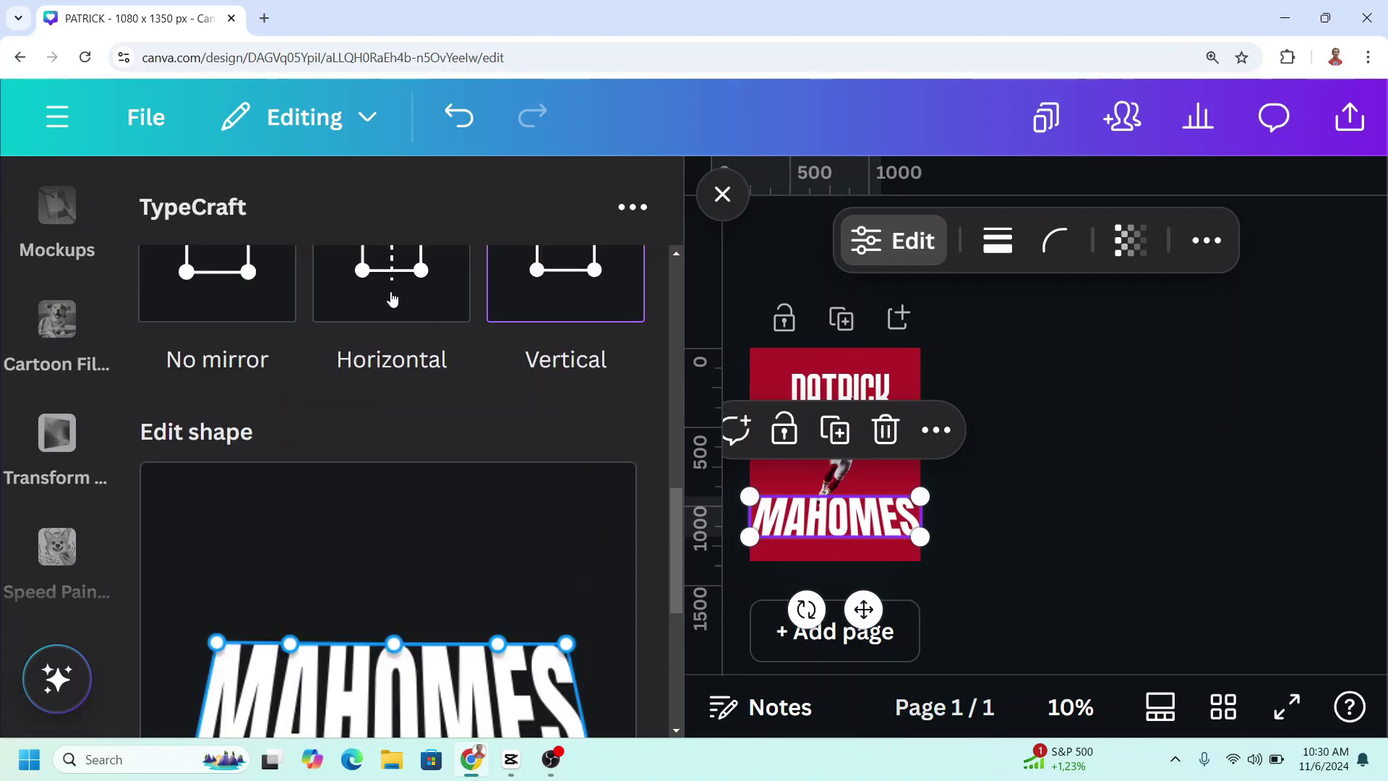
scroll(400, 427, down, 2)
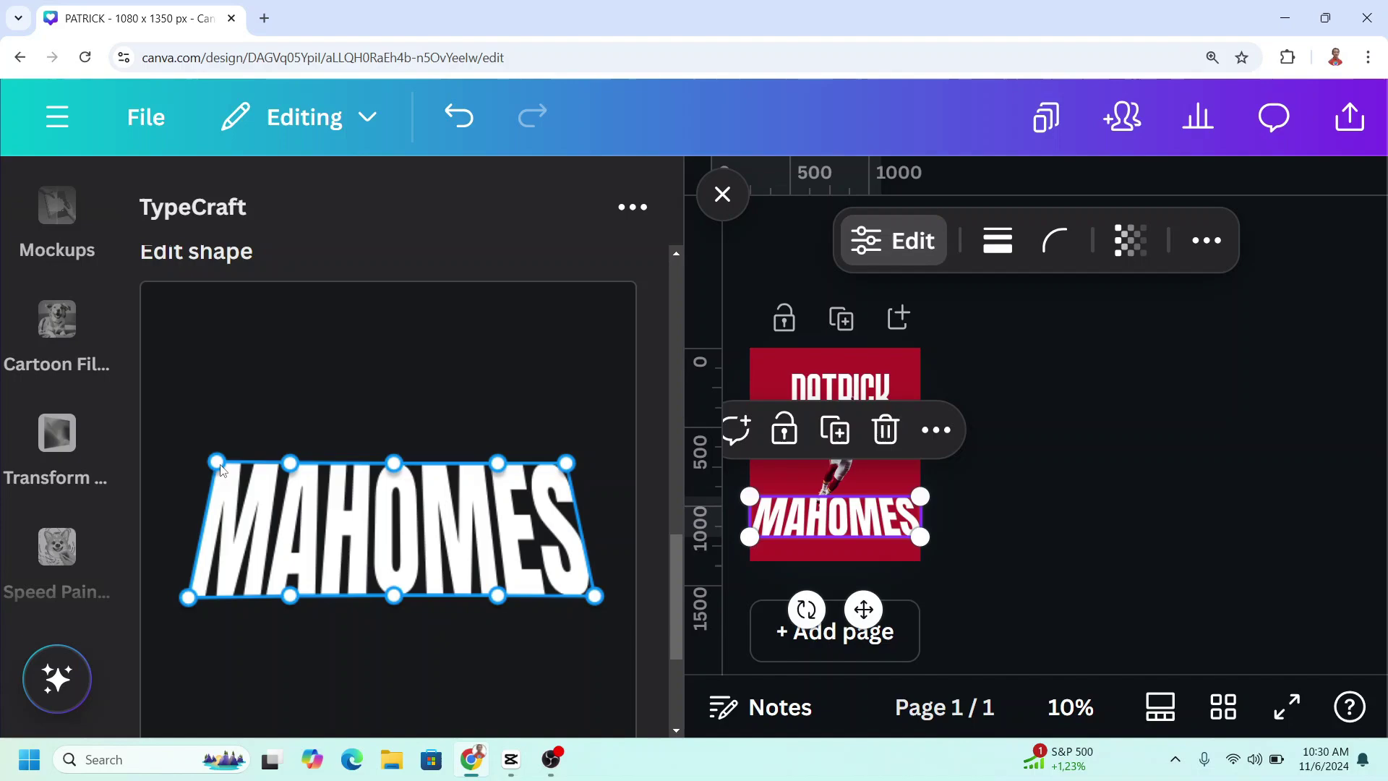
drag(221, 469, 233, 468)
scroll(526, 550, down, 4)
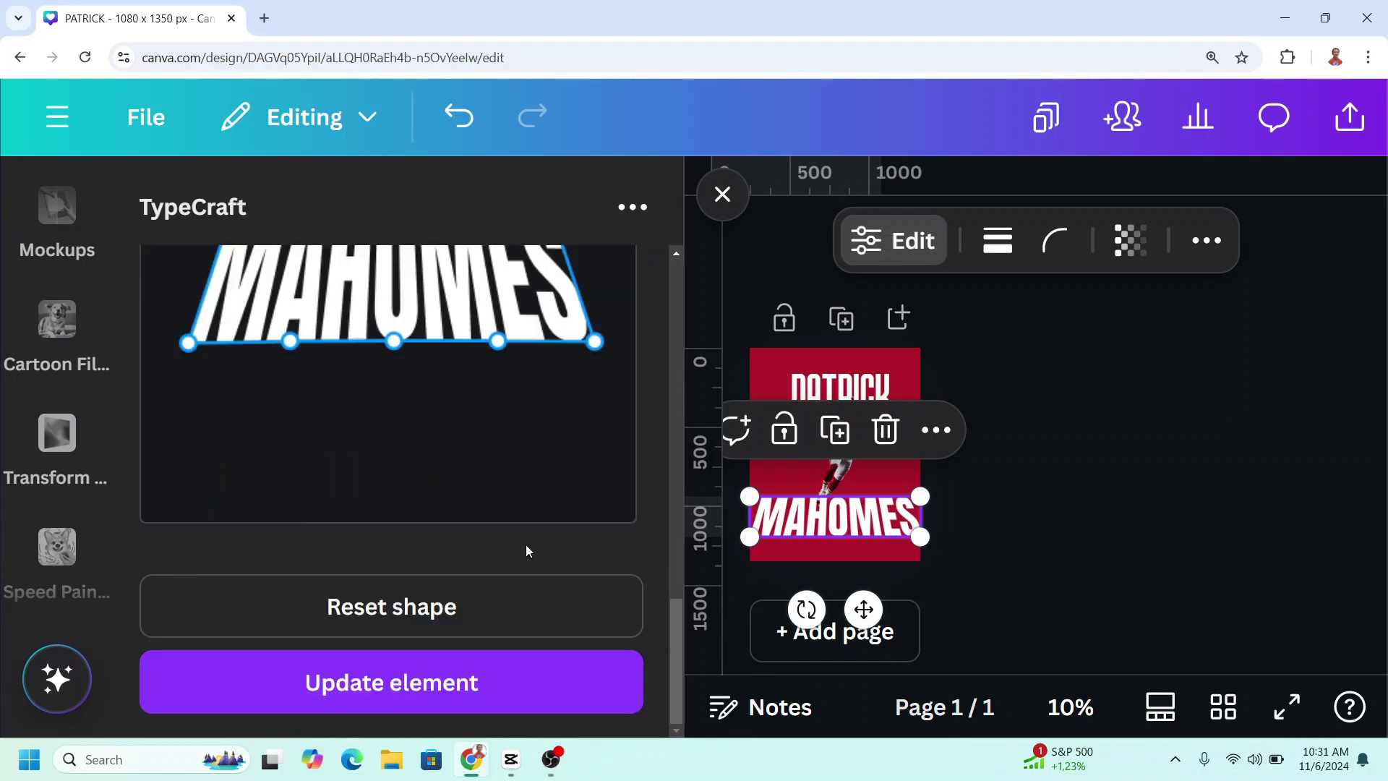
Update the poster's MAHOMES with the new warp and reset the browser zoom
click(445, 693)
key(ctrl+0)
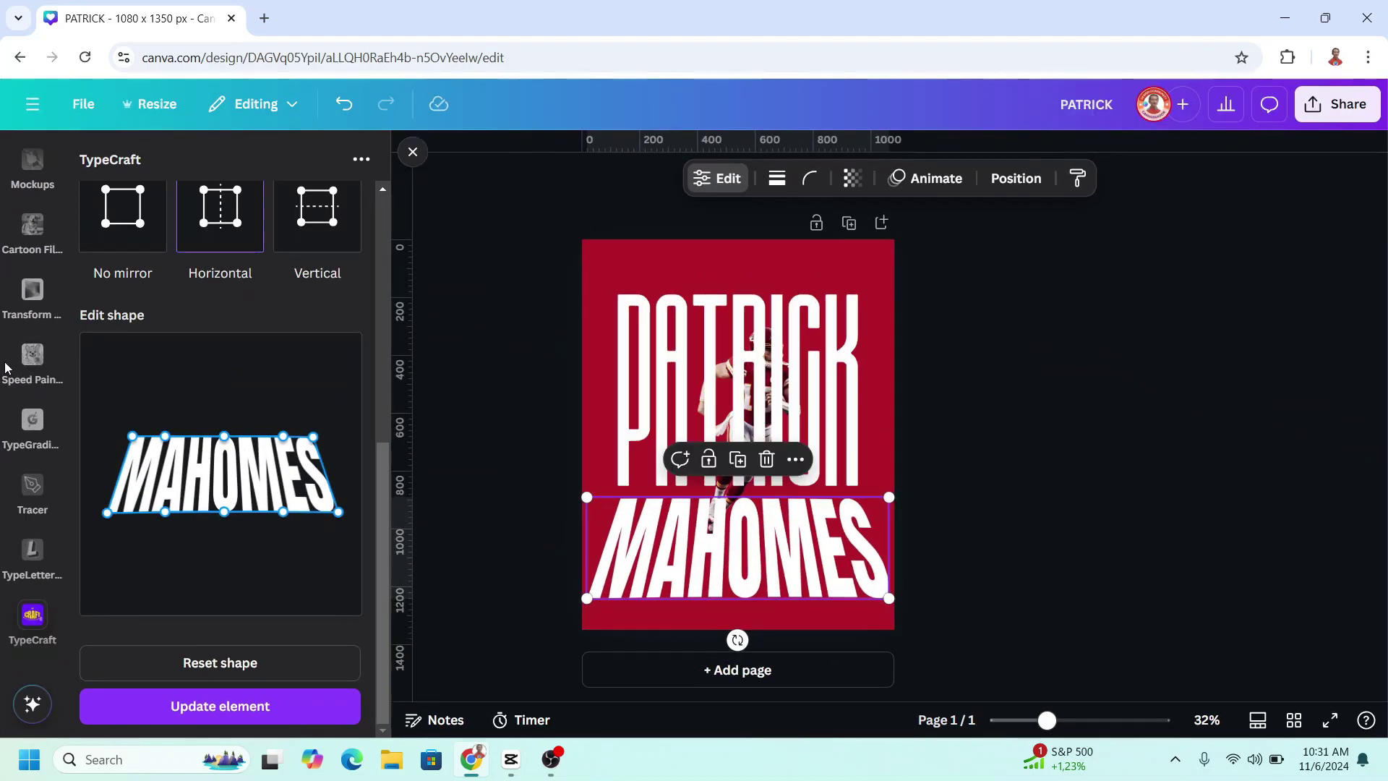
scroll(32, 304, up, 10)
Add the Transparent Red Gradient from recently used elements and stretch it across the page
click(46, 232)
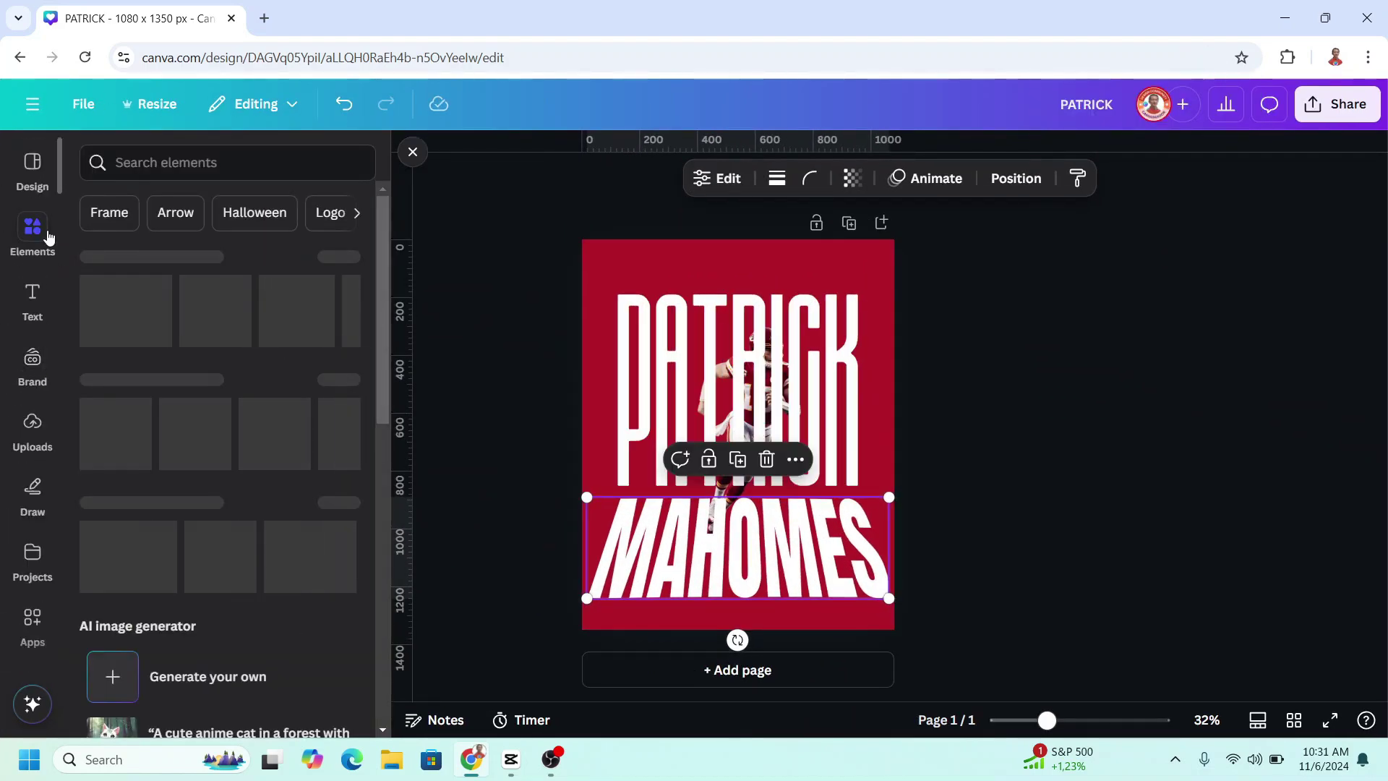
click(342, 257)
scroll(217, 361, down, 2)
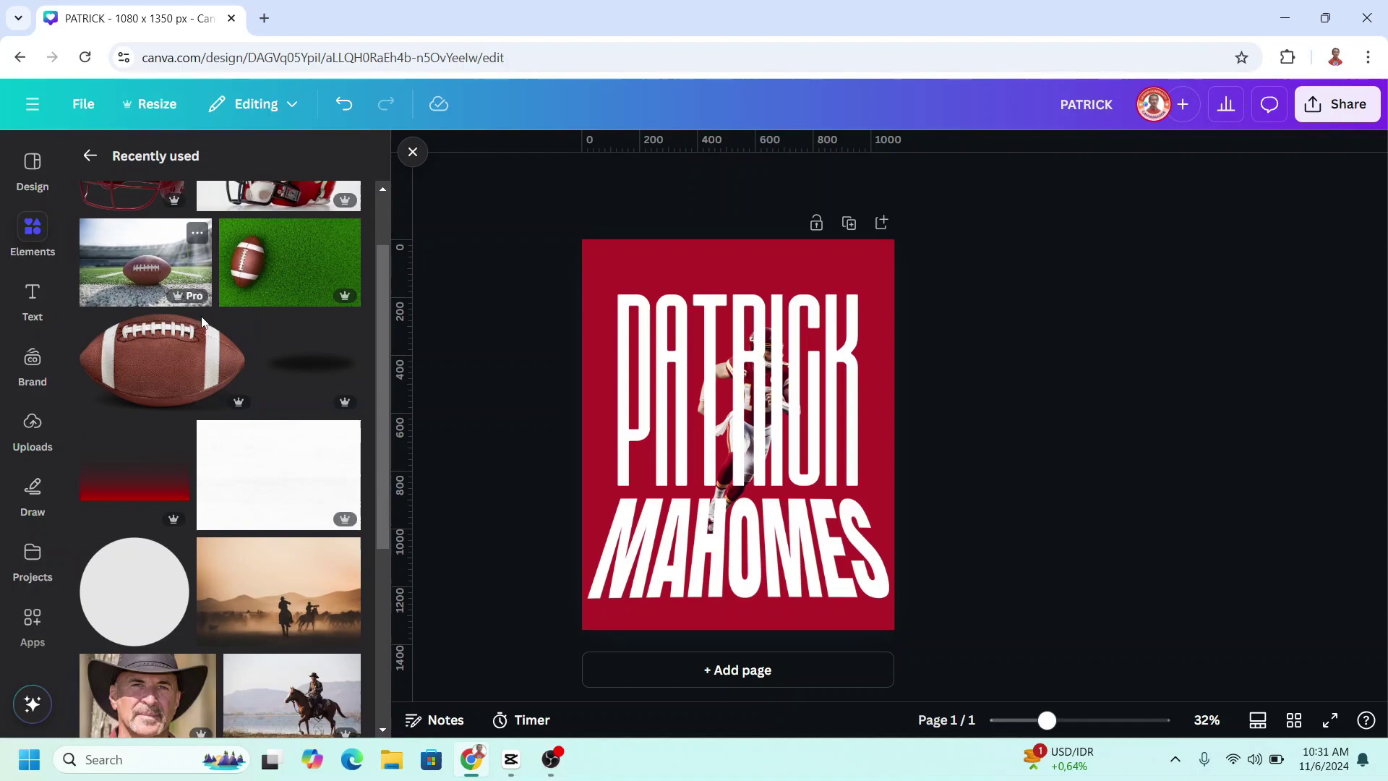
click(176, 436)
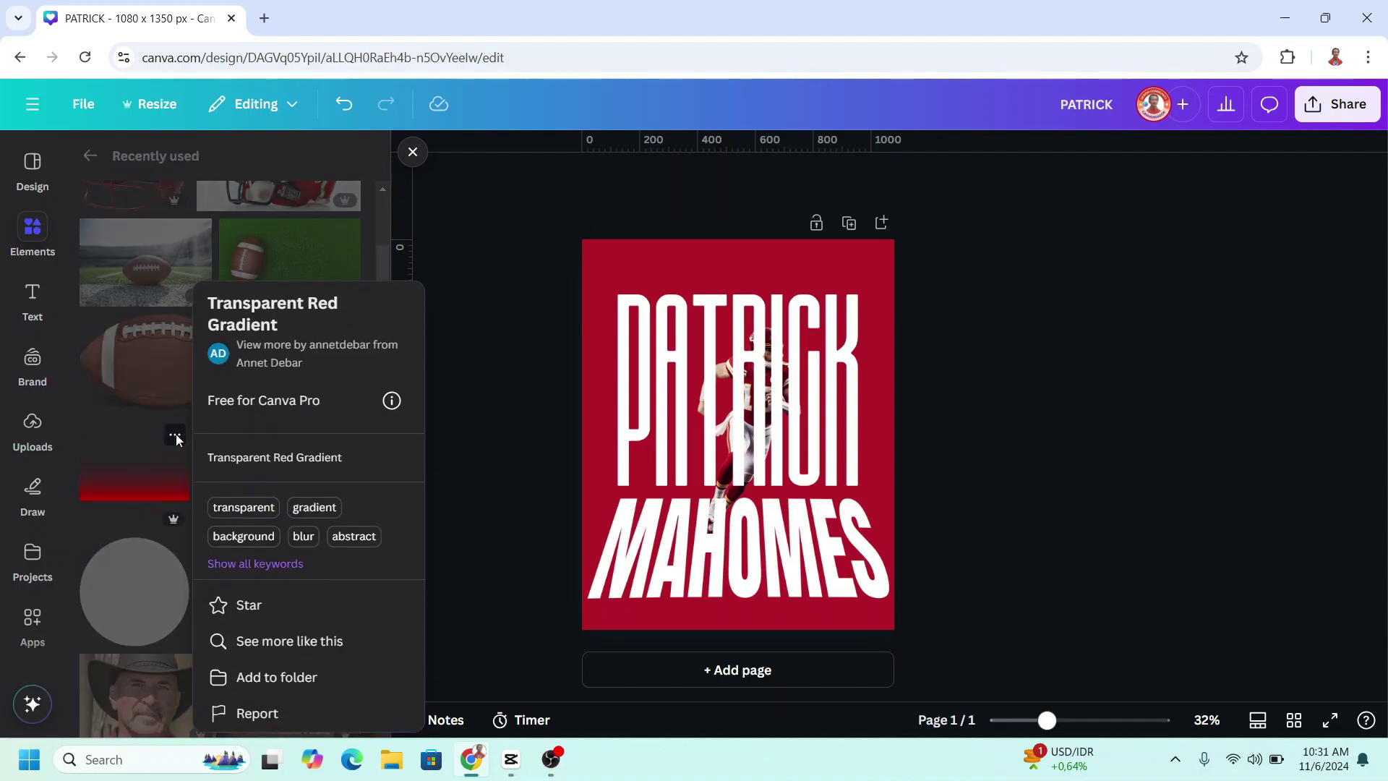
click(148, 475)
click(148, 477)
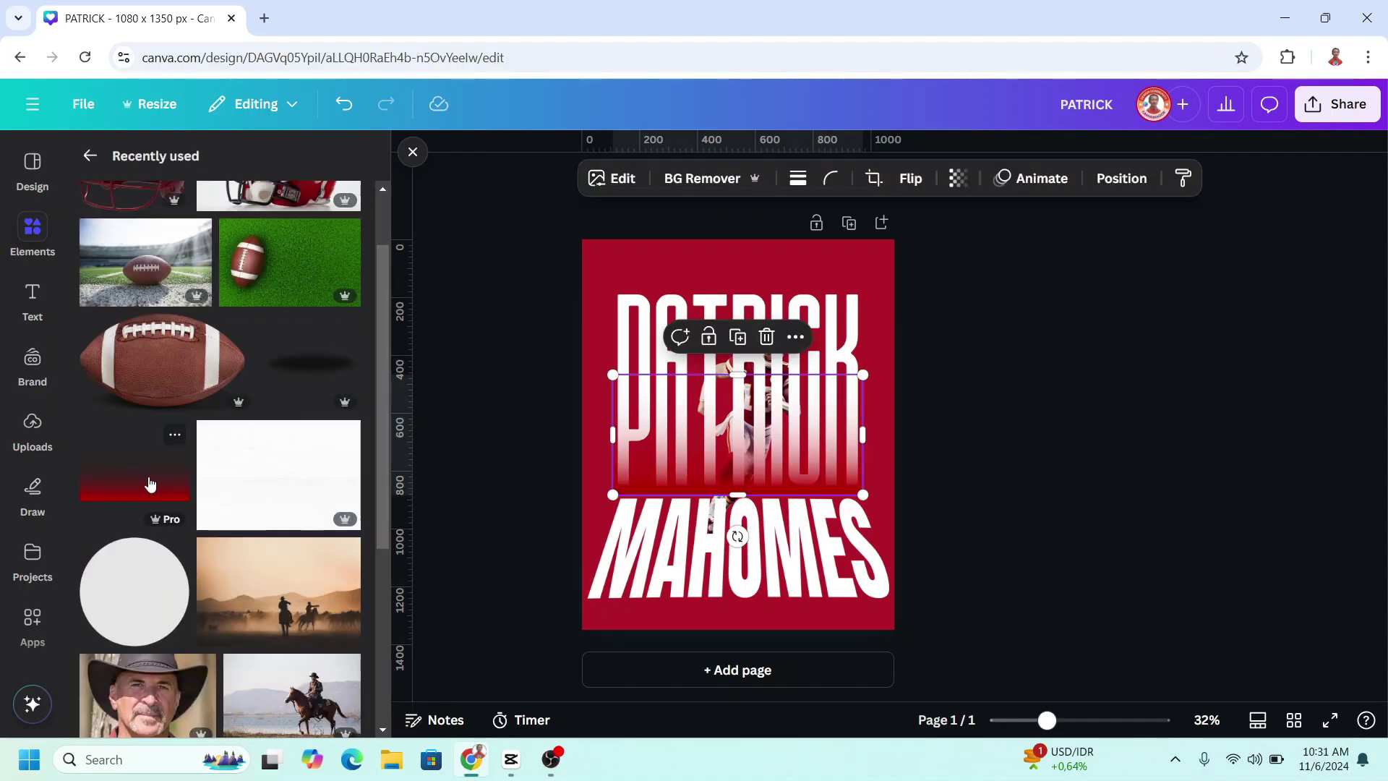
drag(614, 375, 587, 362)
drag(866, 363, 895, 347)
drag(744, 341, 754, 287)
Flip the gradient vertically and move it down over MAHOMES
click(905, 181)
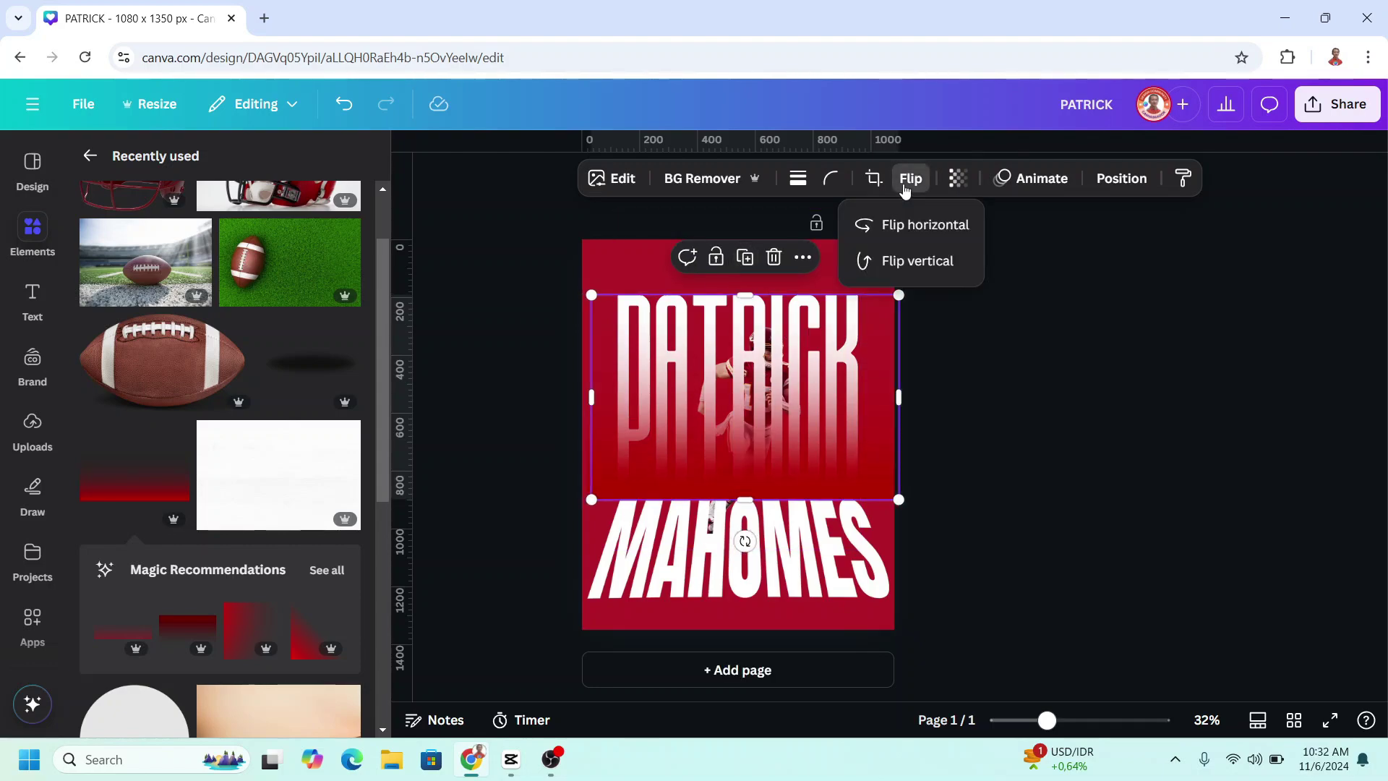
click(917, 261)
drag(773, 369, 766, 533)
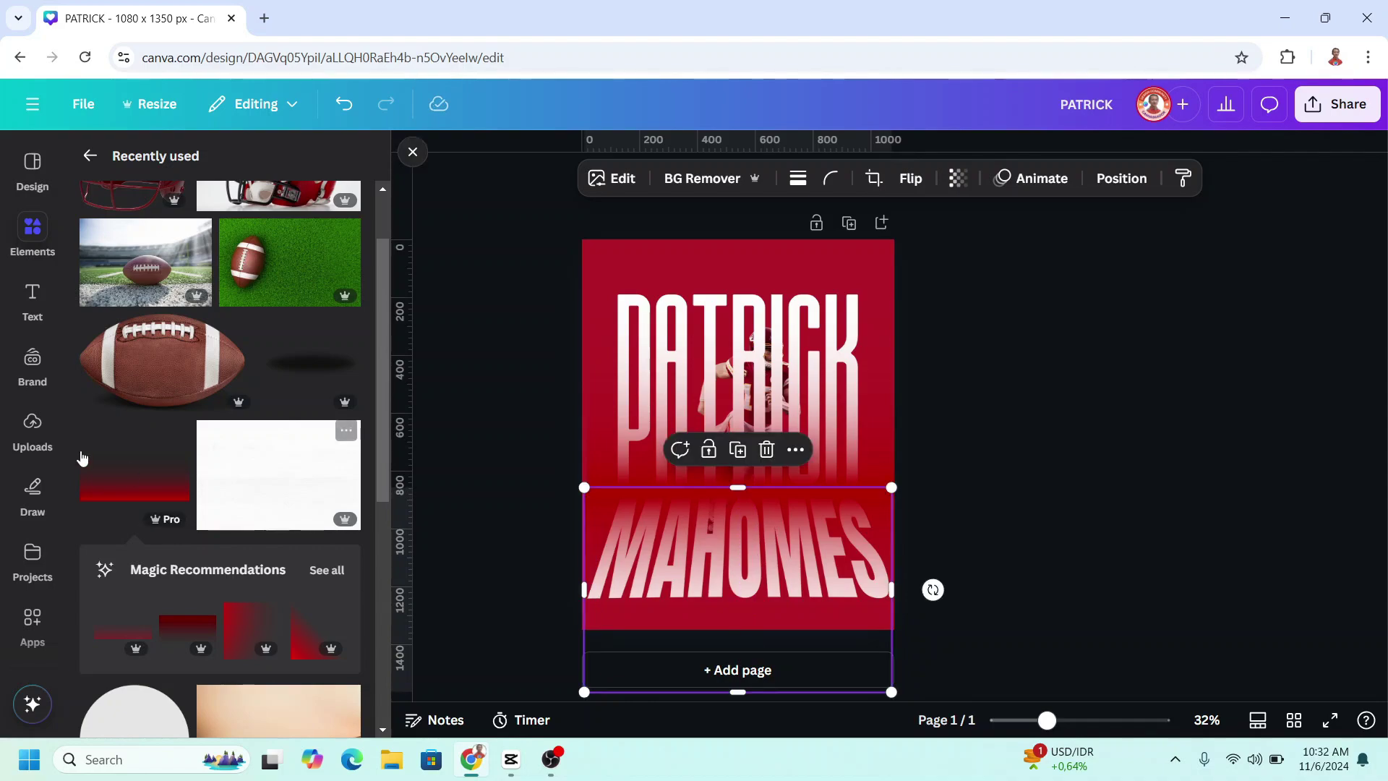
Add the football from Uploads and blur the whole image at intensity 50
click(29, 430)
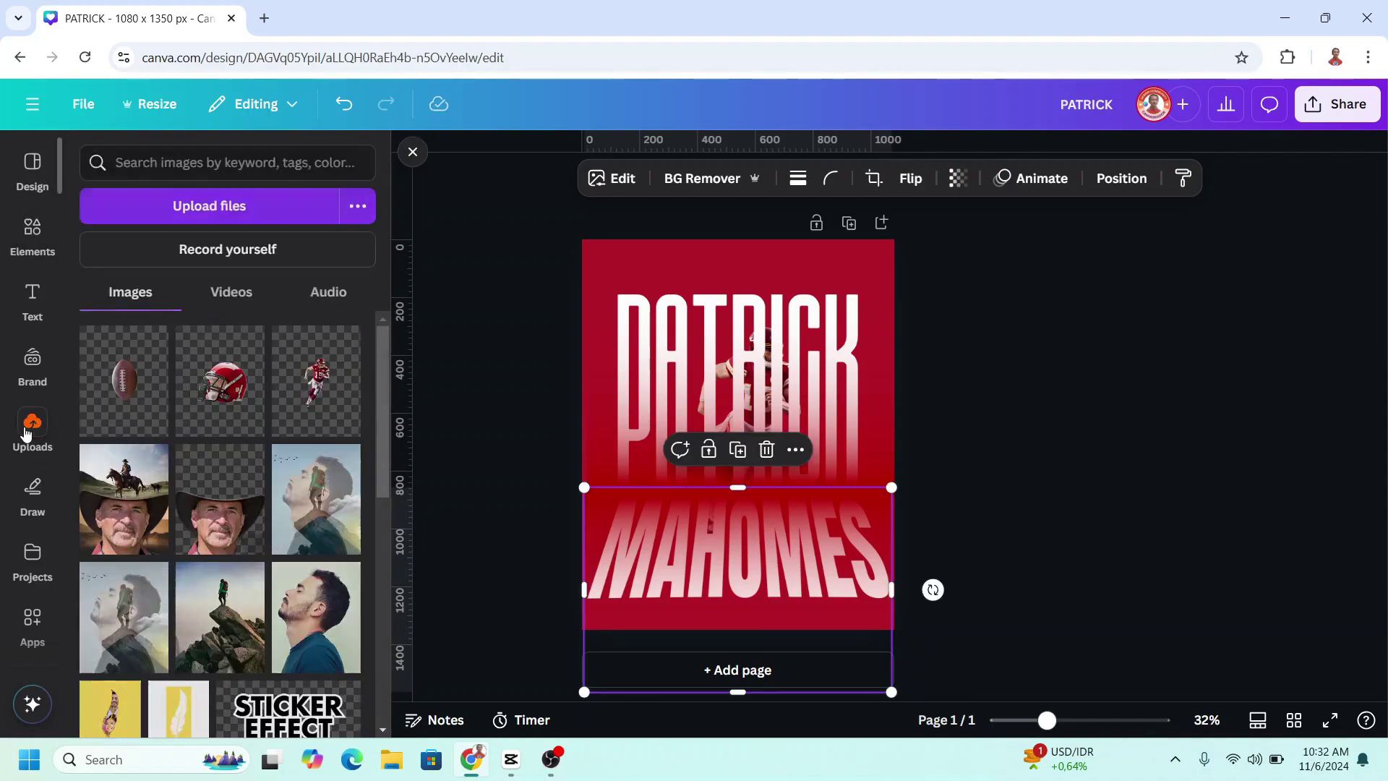
click(135, 371)
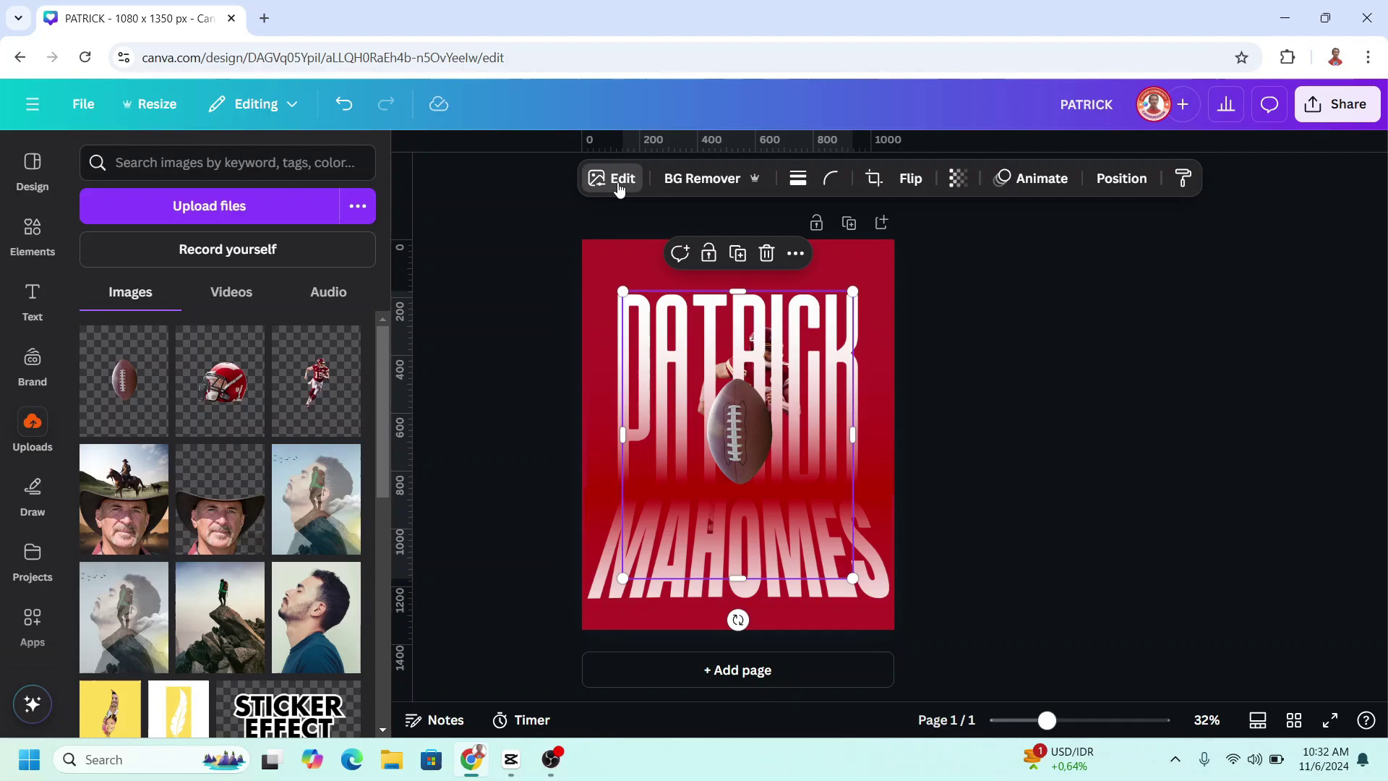
click(619, 182)
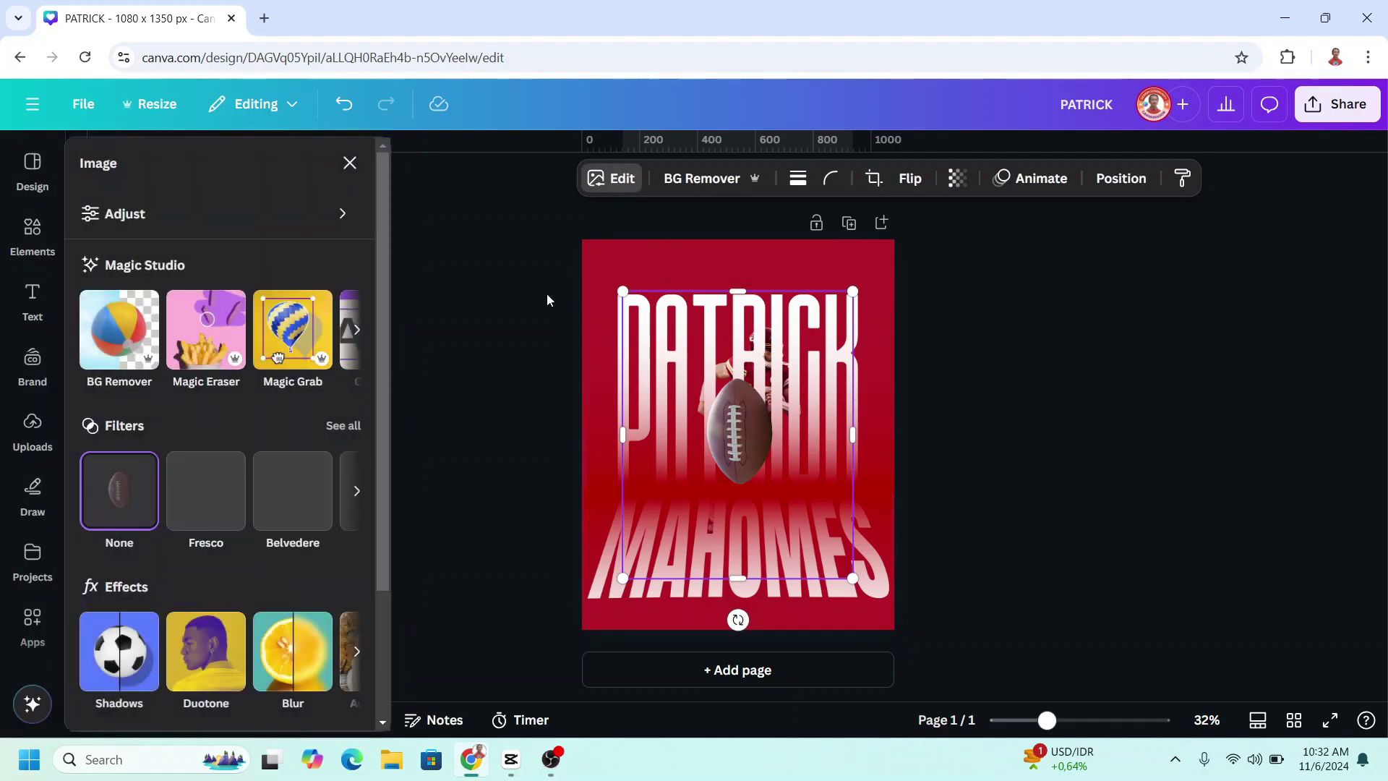
click(292, 653)
click(306, 227)
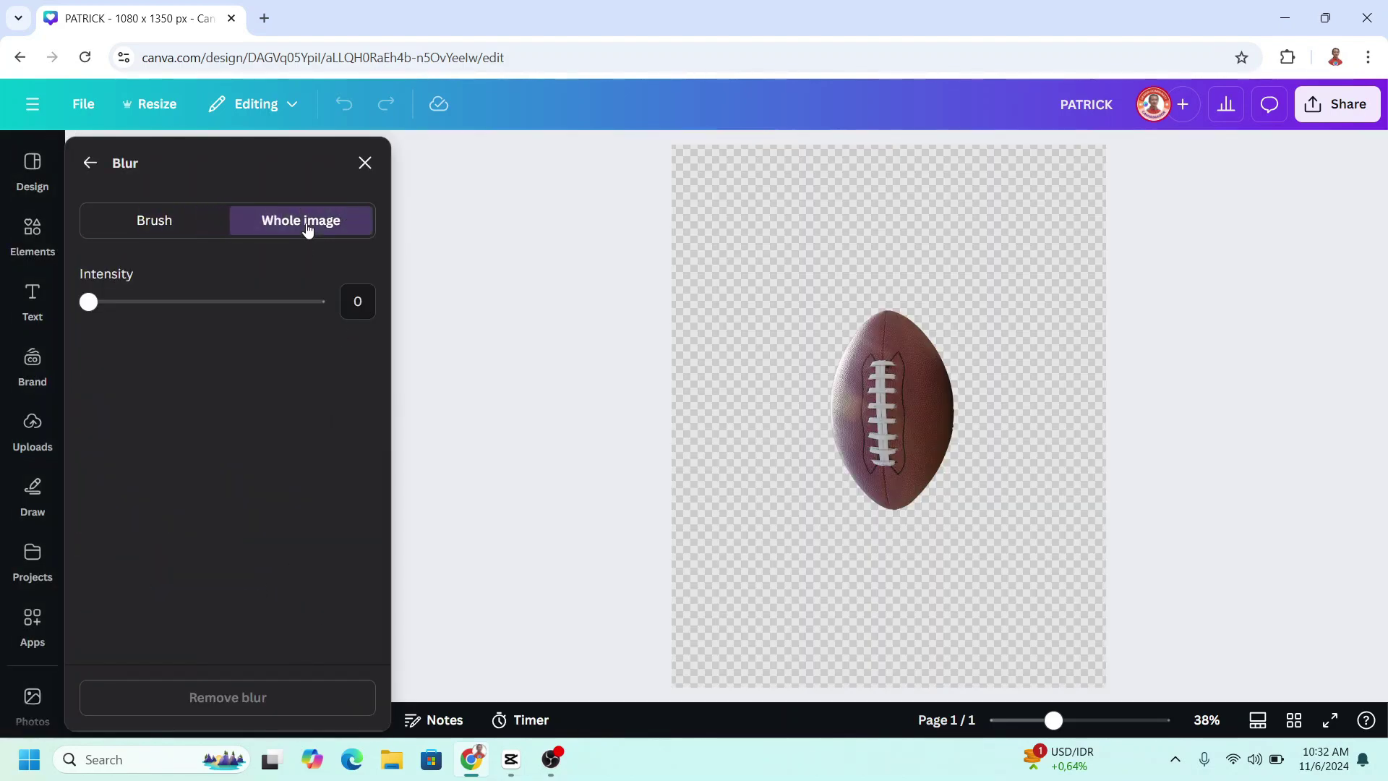
click(359, 302)
text(50)
key(Return)
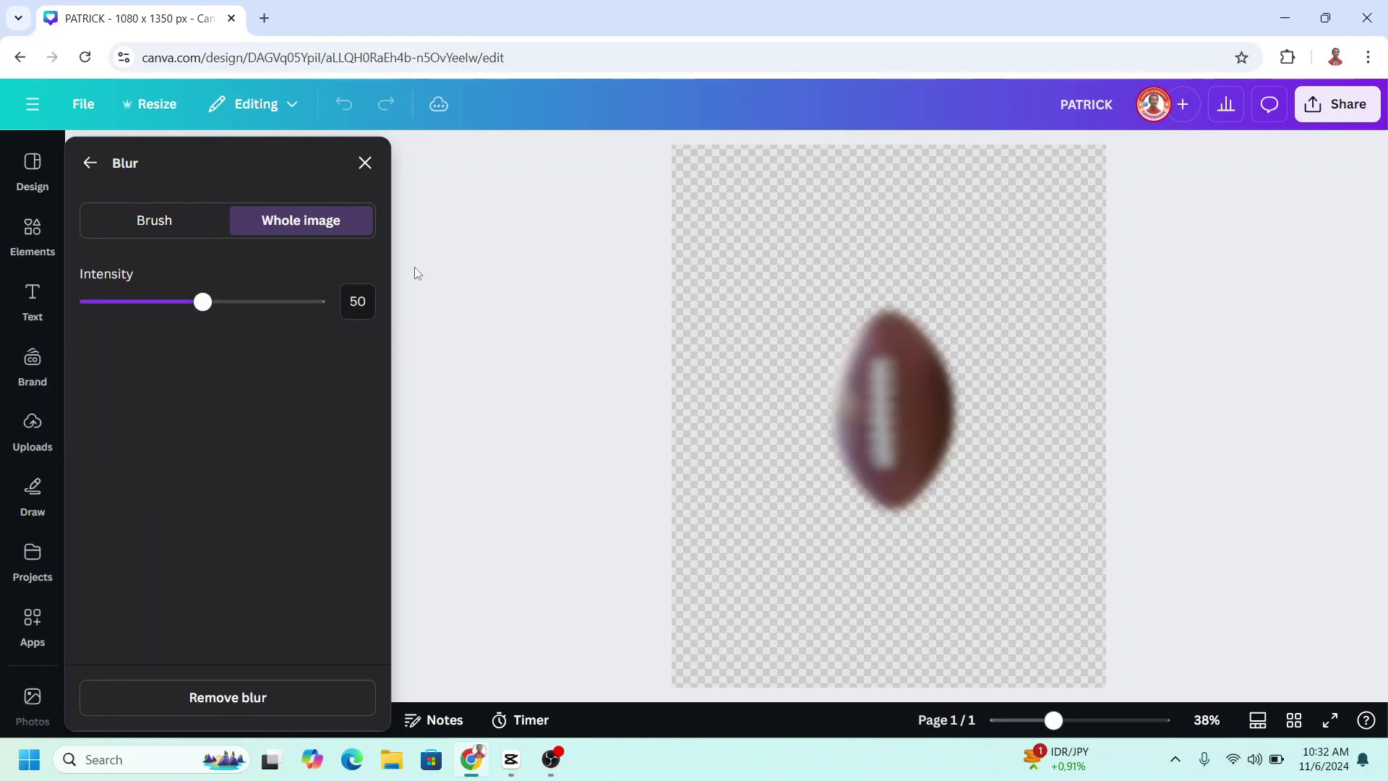
click(364, 162)
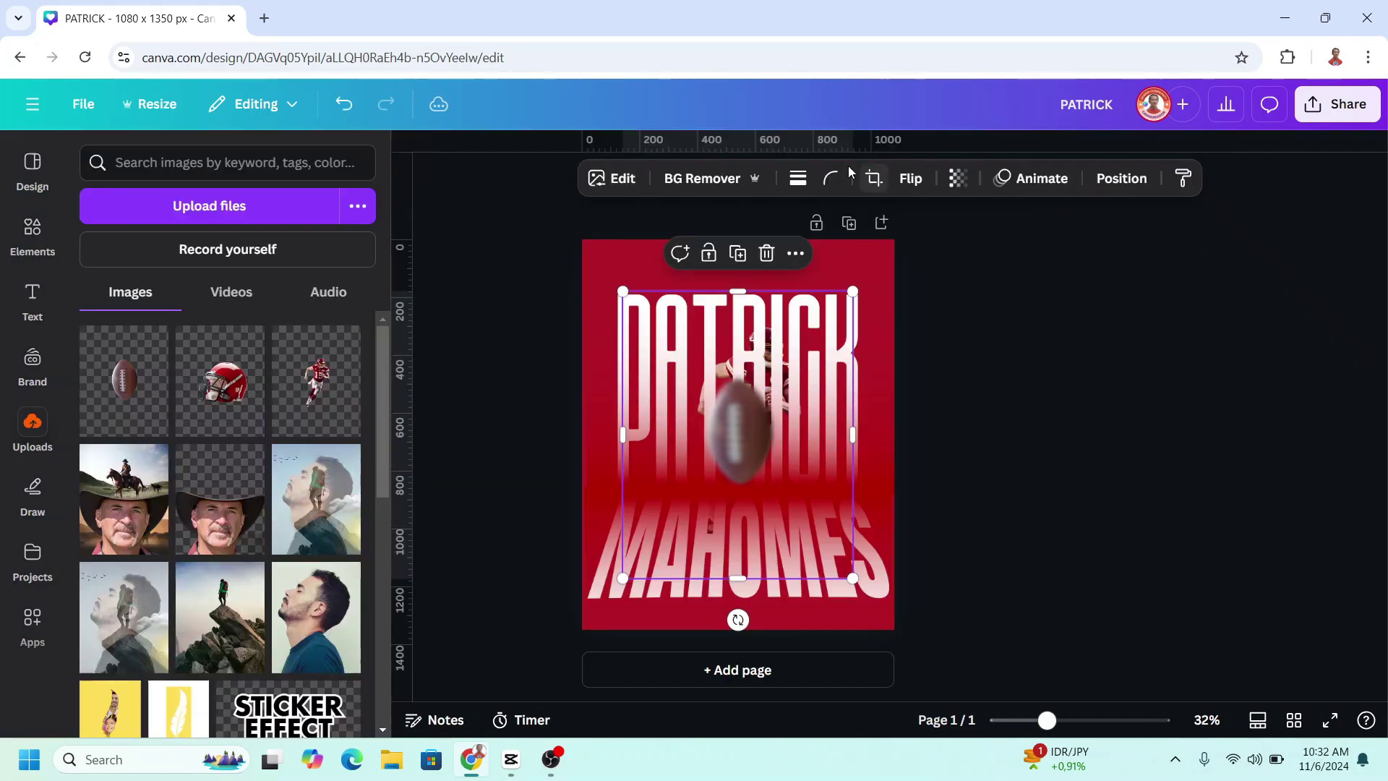
Set the football's transparency to 60, then tilt, resize and move it to the right edge
click(959, 181)
click(1055, 252)
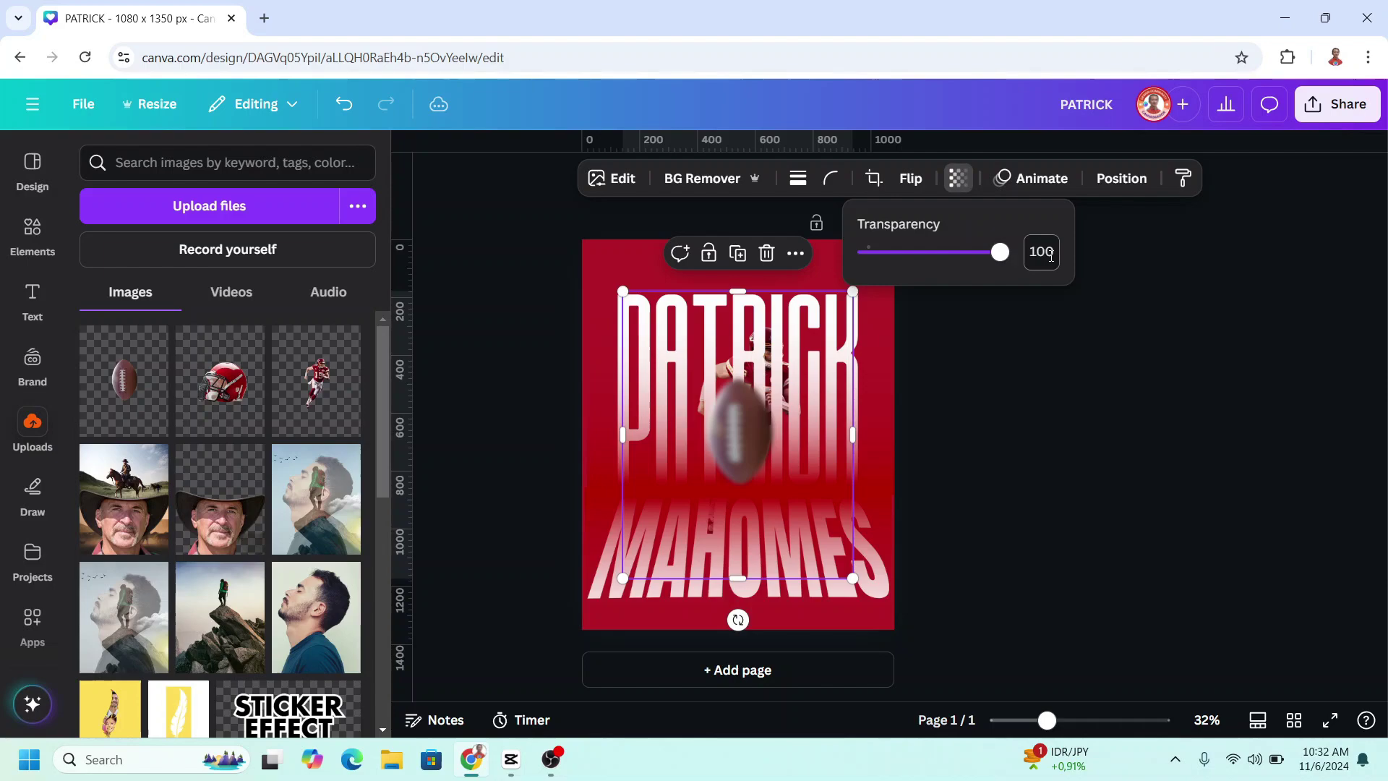
text(60)
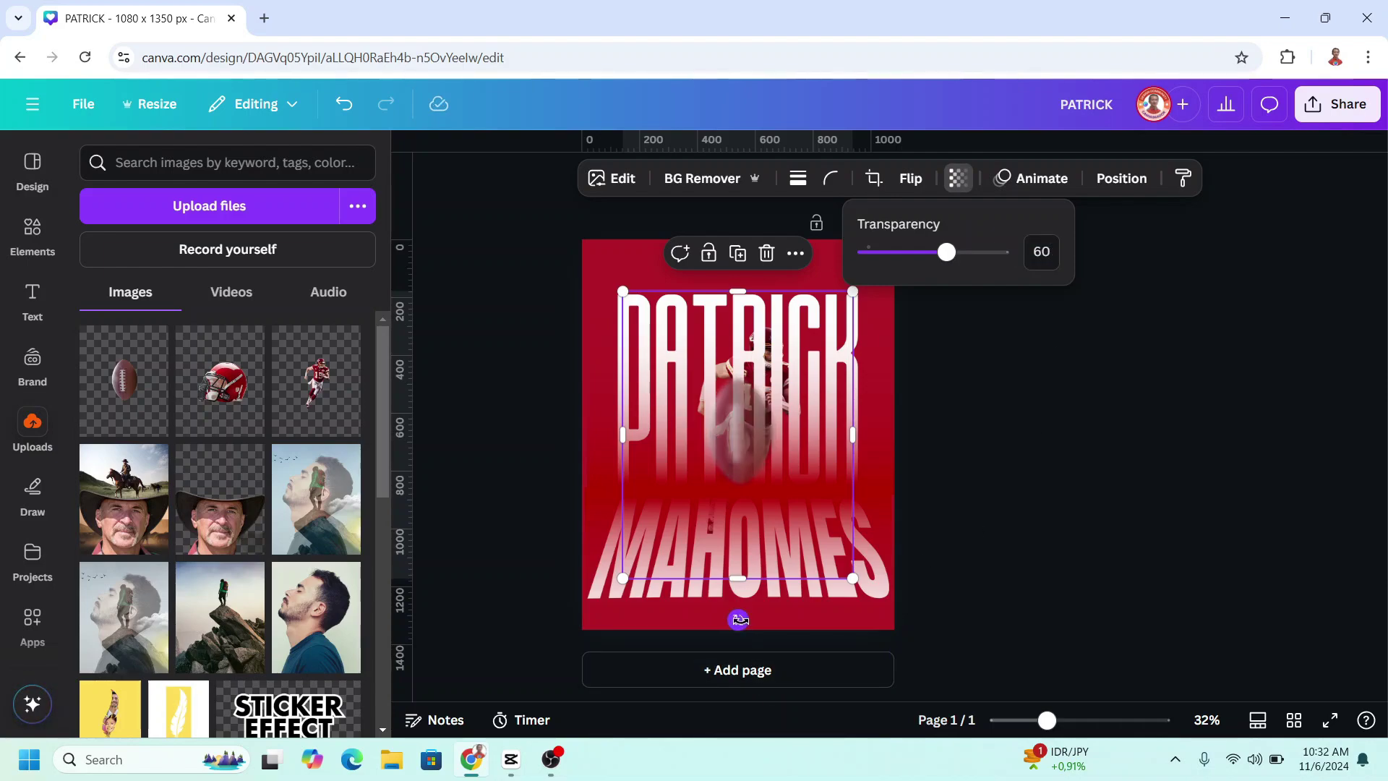
drag(737, 620, 640, 592)
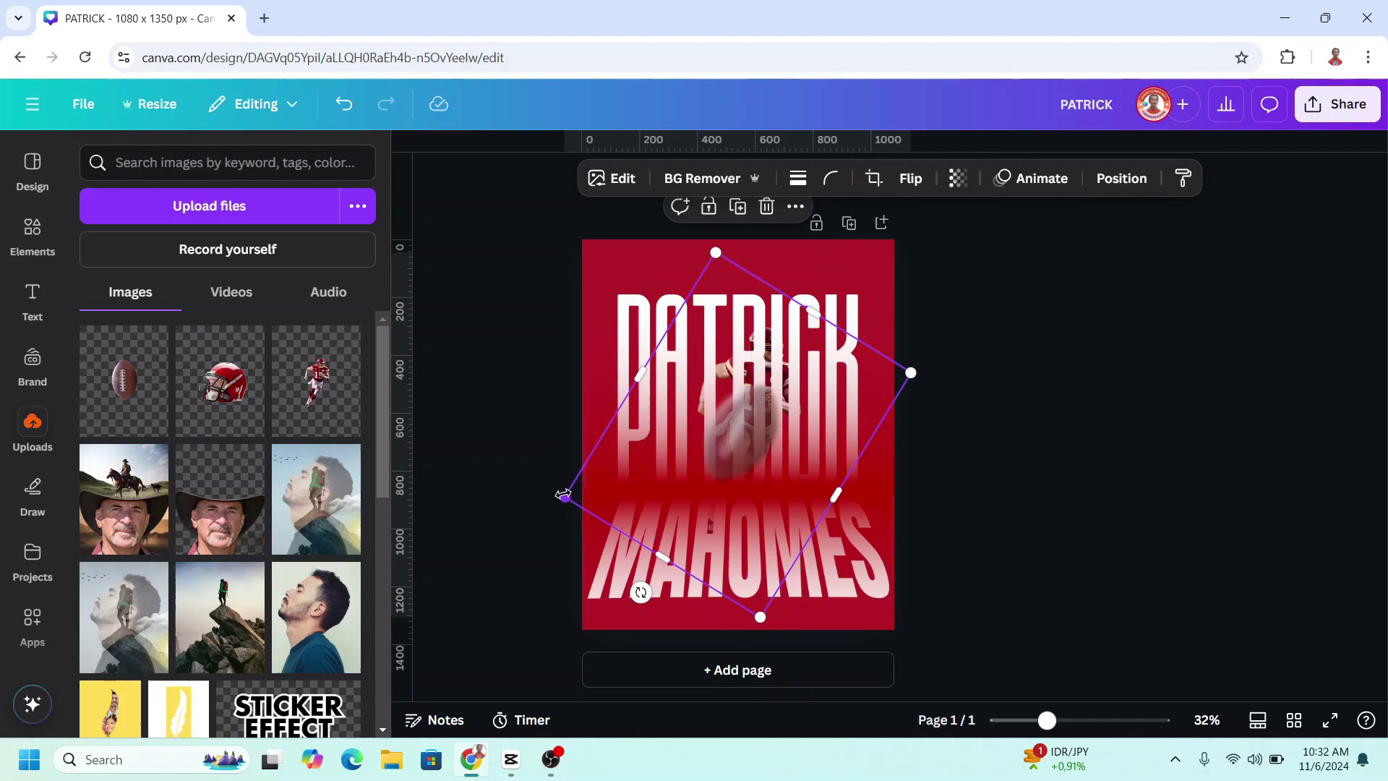
drag(564, 496, 588, 561)
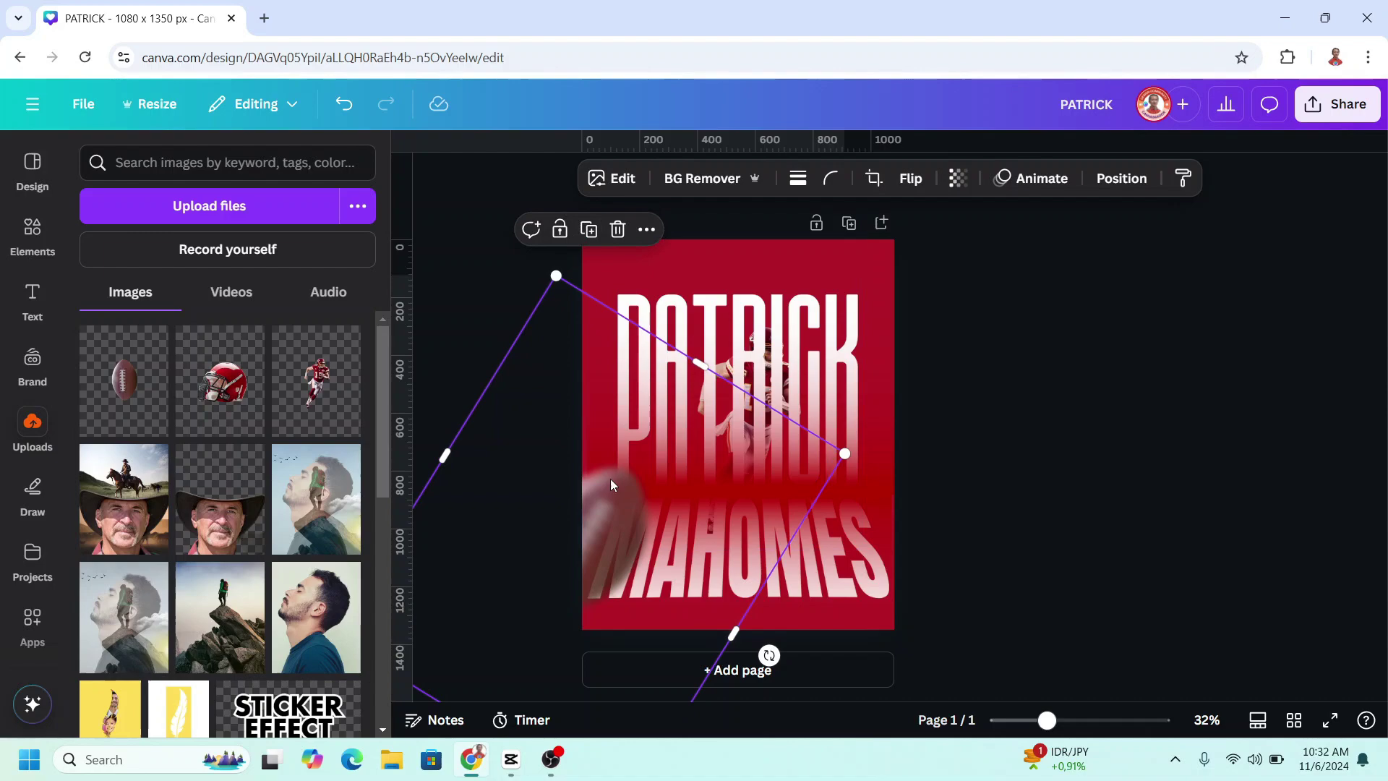
drag(611, 478, 755, 457)
drag(697, 239, 723, 457)
drag(875, 691, 916, 368)
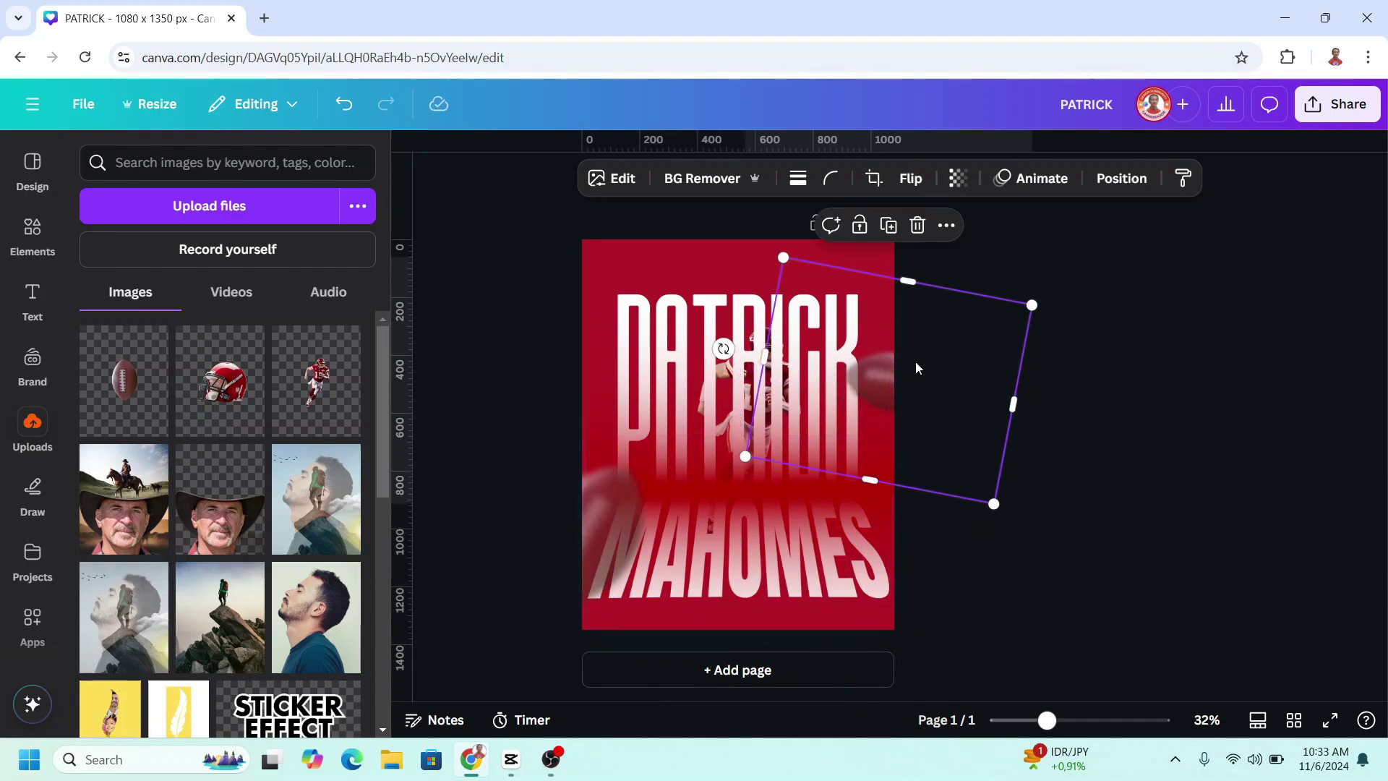
Add the red helmet and copy the football's blur and transparency style onto it
click(915, 368)
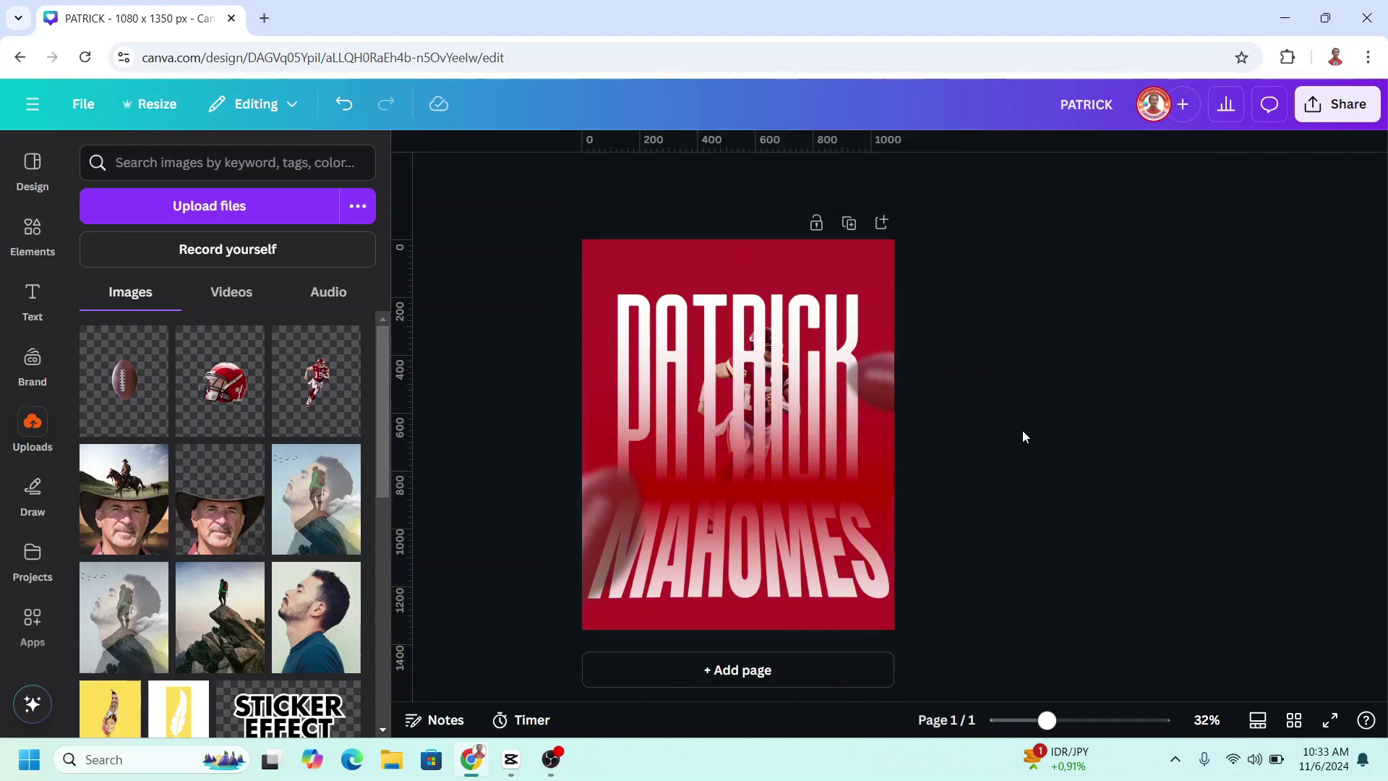
click(231, 385)
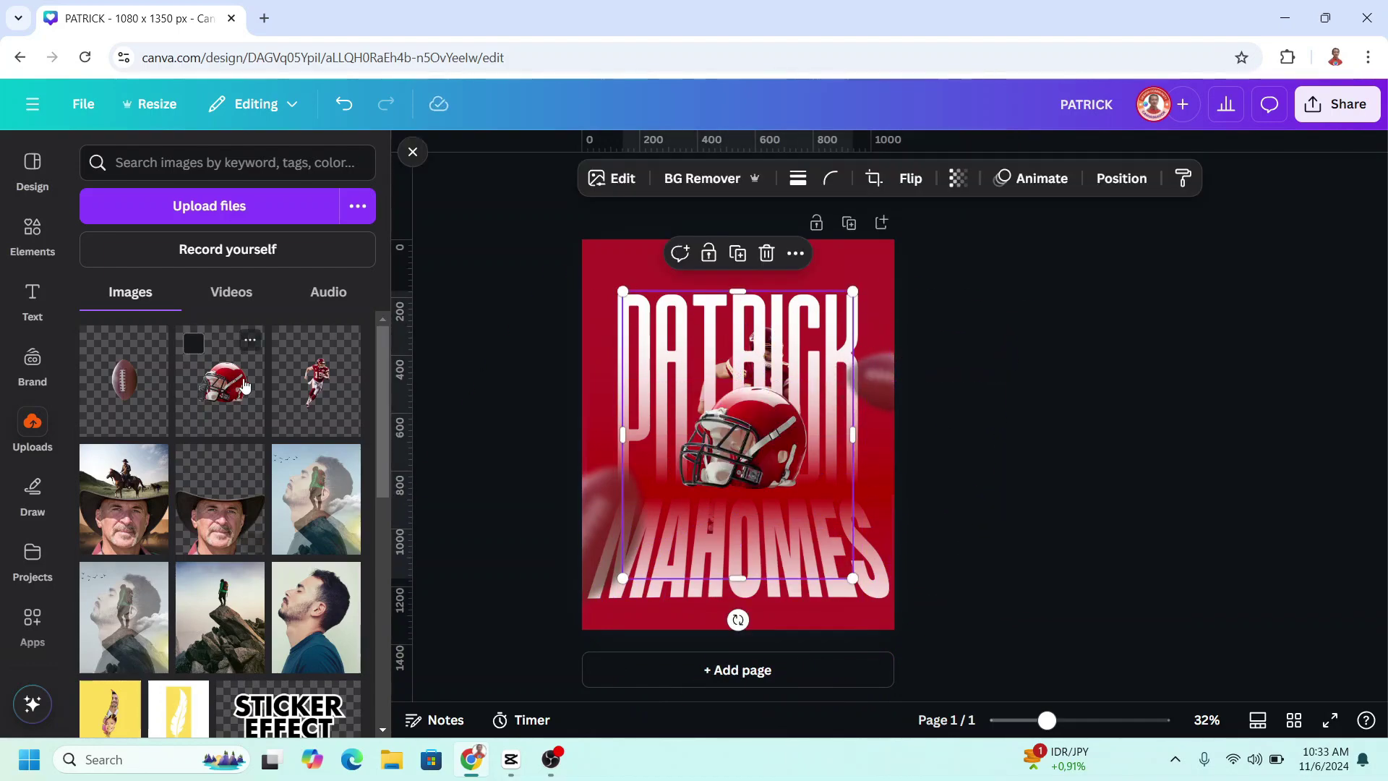
click(888, 372)
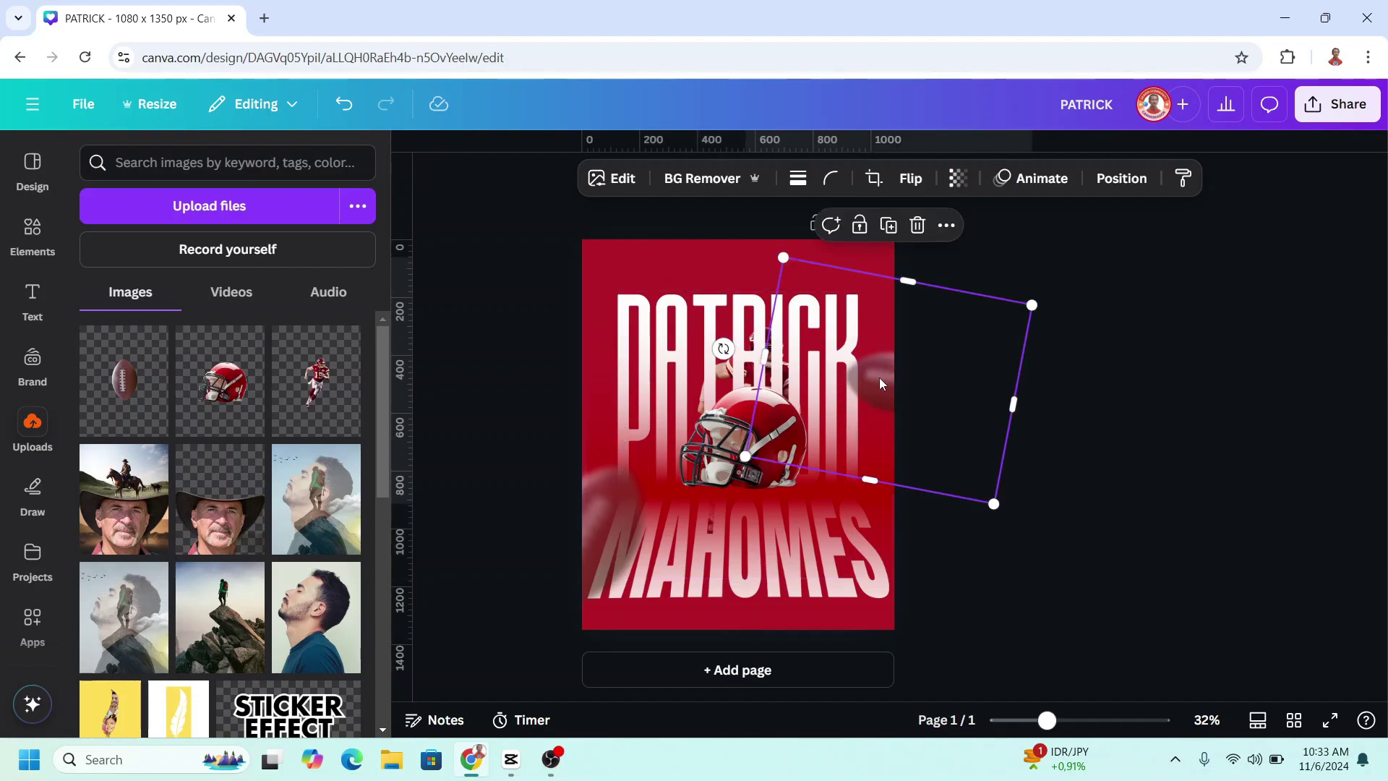
click(1183, 178)
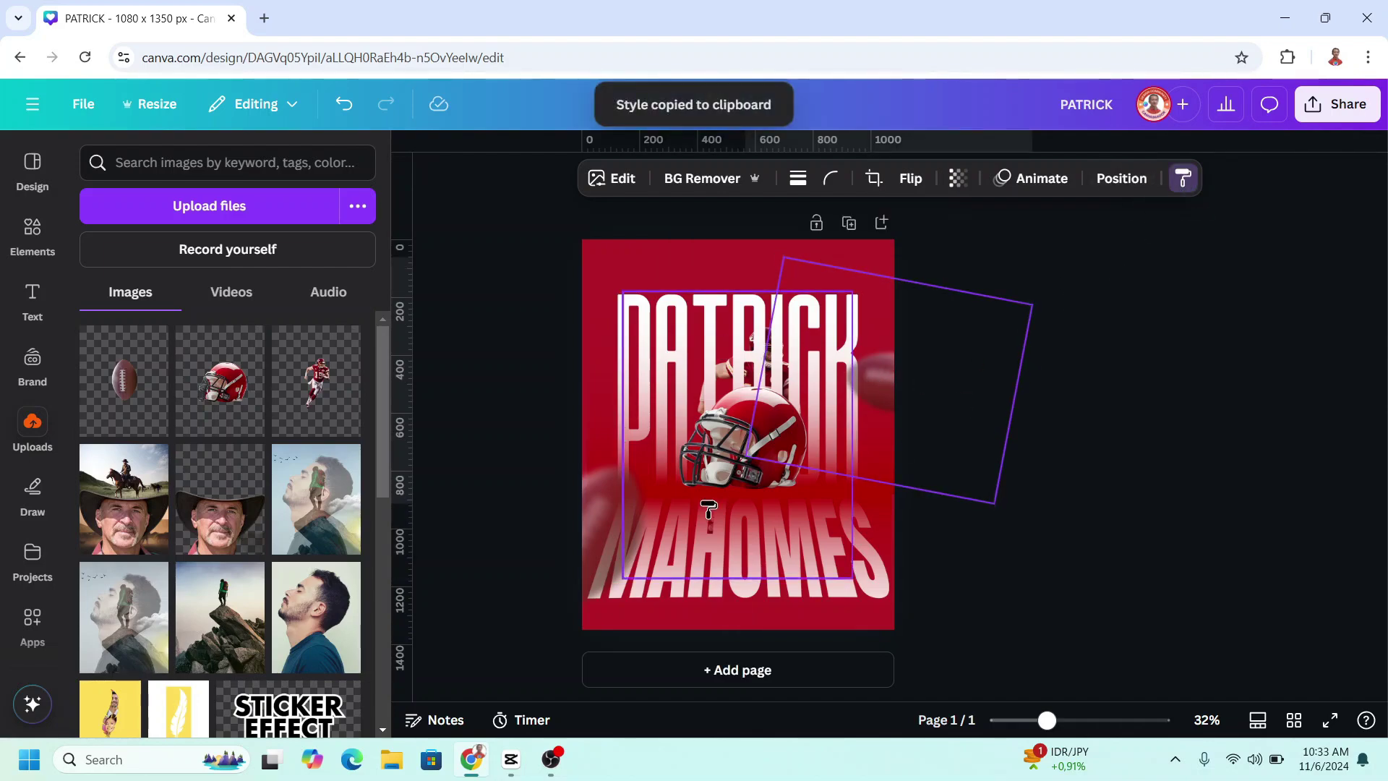
click(673, 473)
Enlarge the helmet and move it up over the top of PATRICK
click(958, 181)
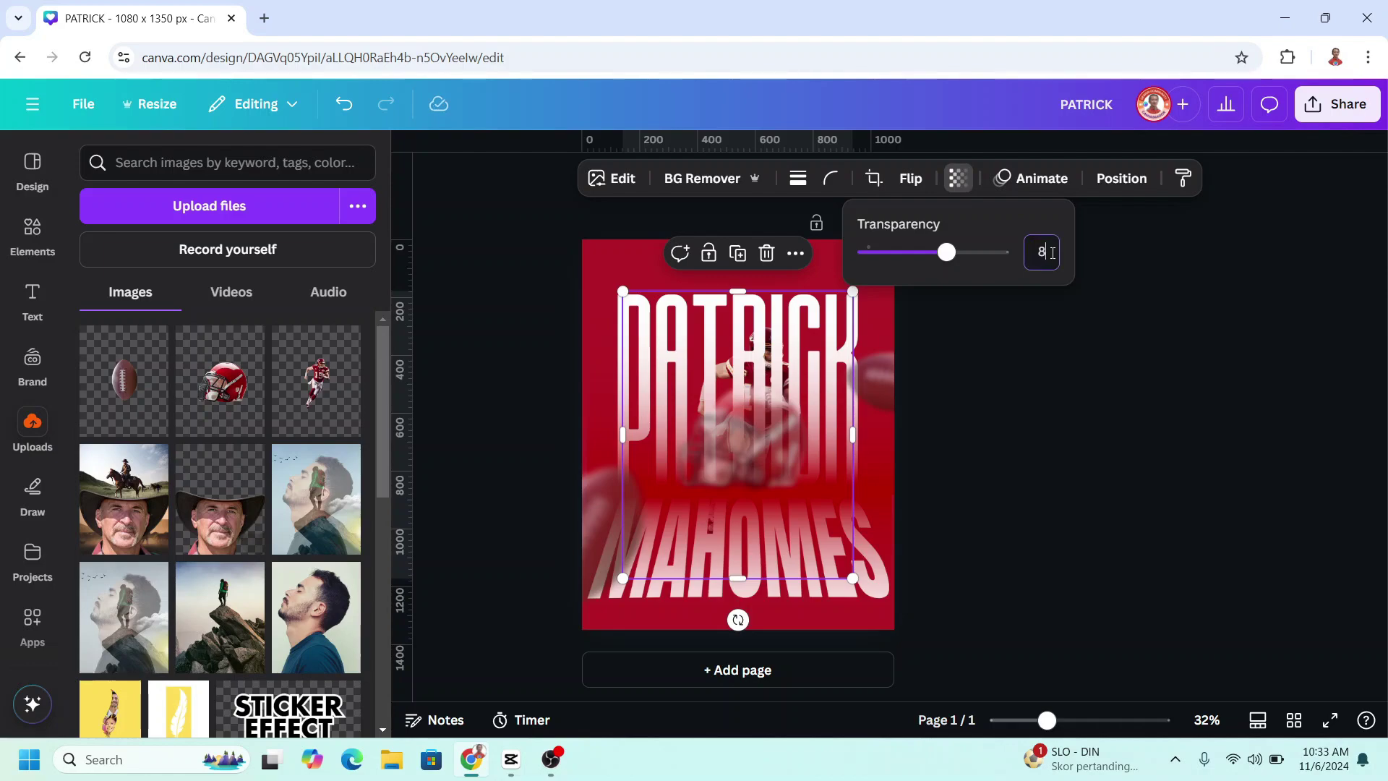
drag(853, 292, 911, 230)
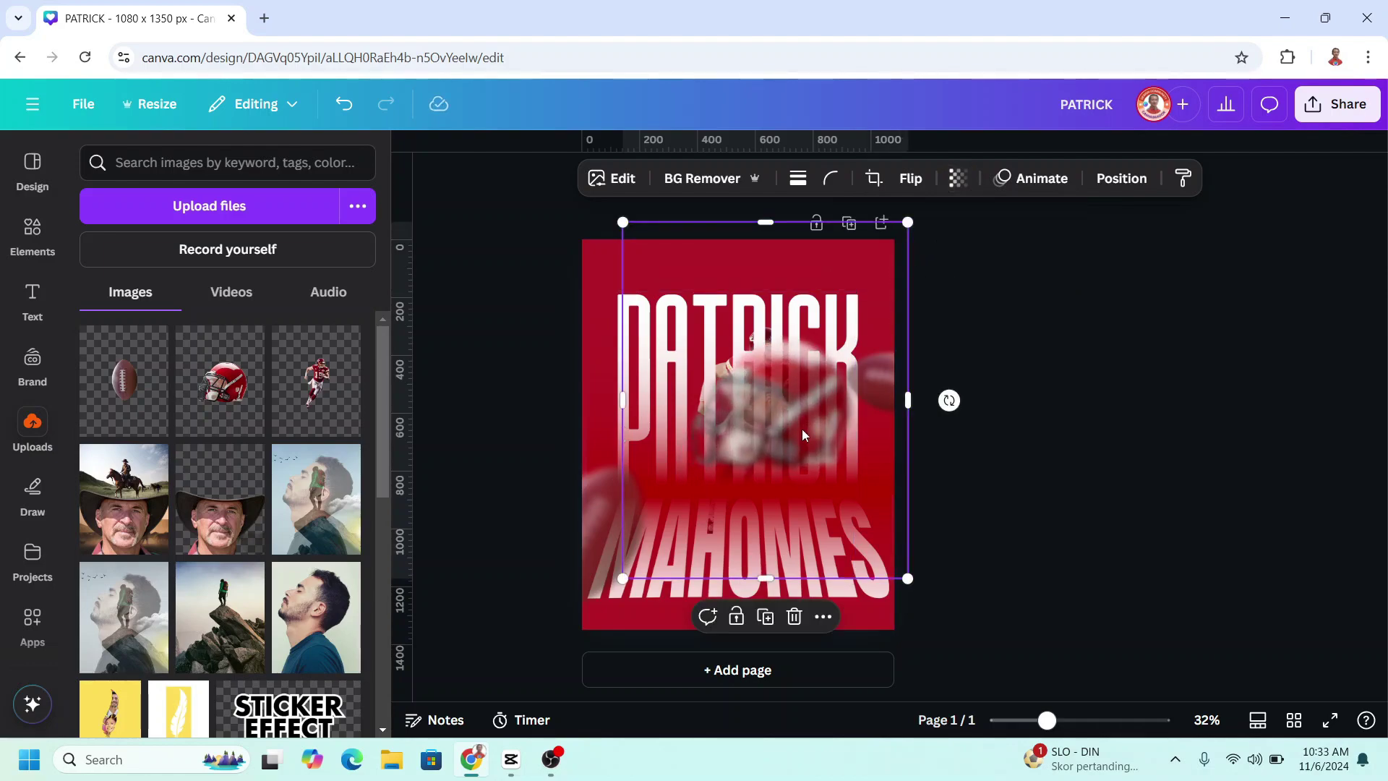
drag(802, 428, 764, 329)
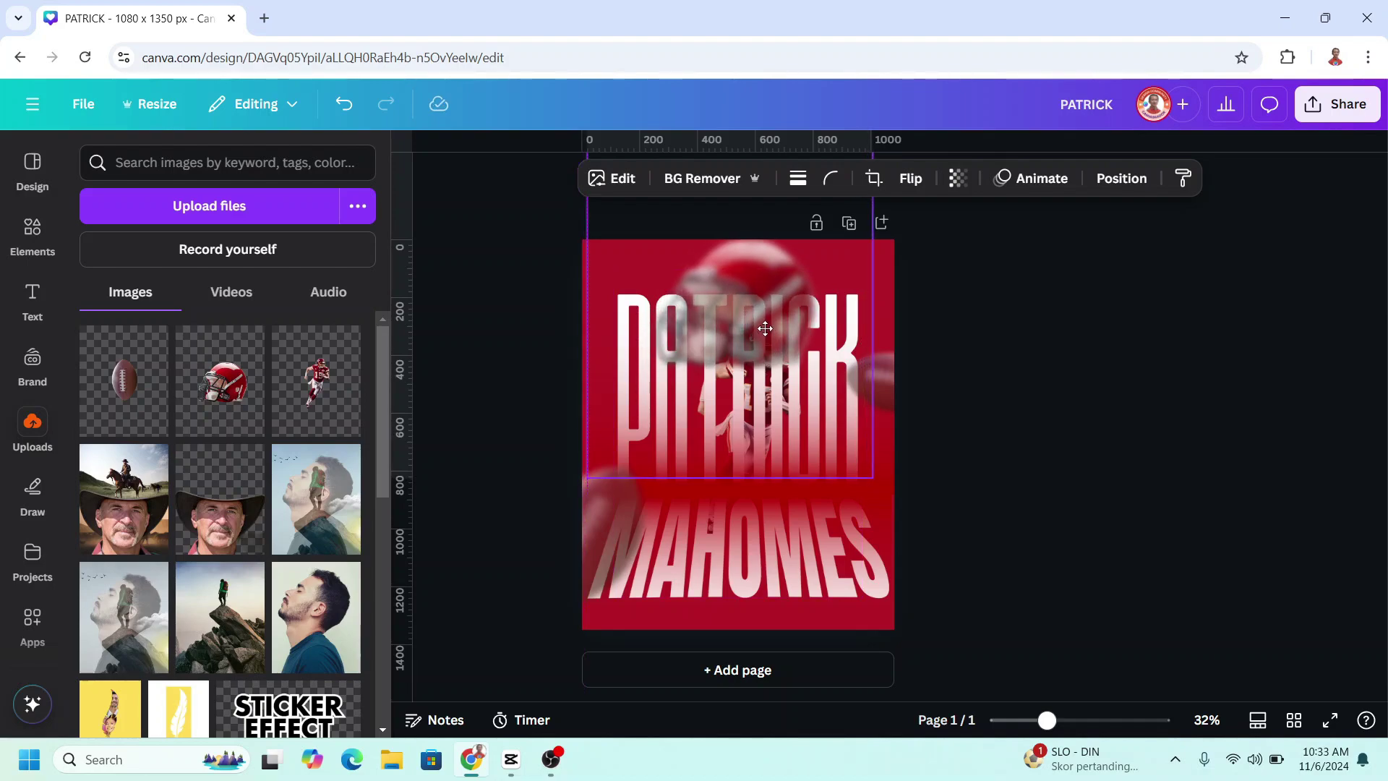
In the Layers list, bring the player cutout to the top and move the helmet below the PATRICK text
click(1121, 178)
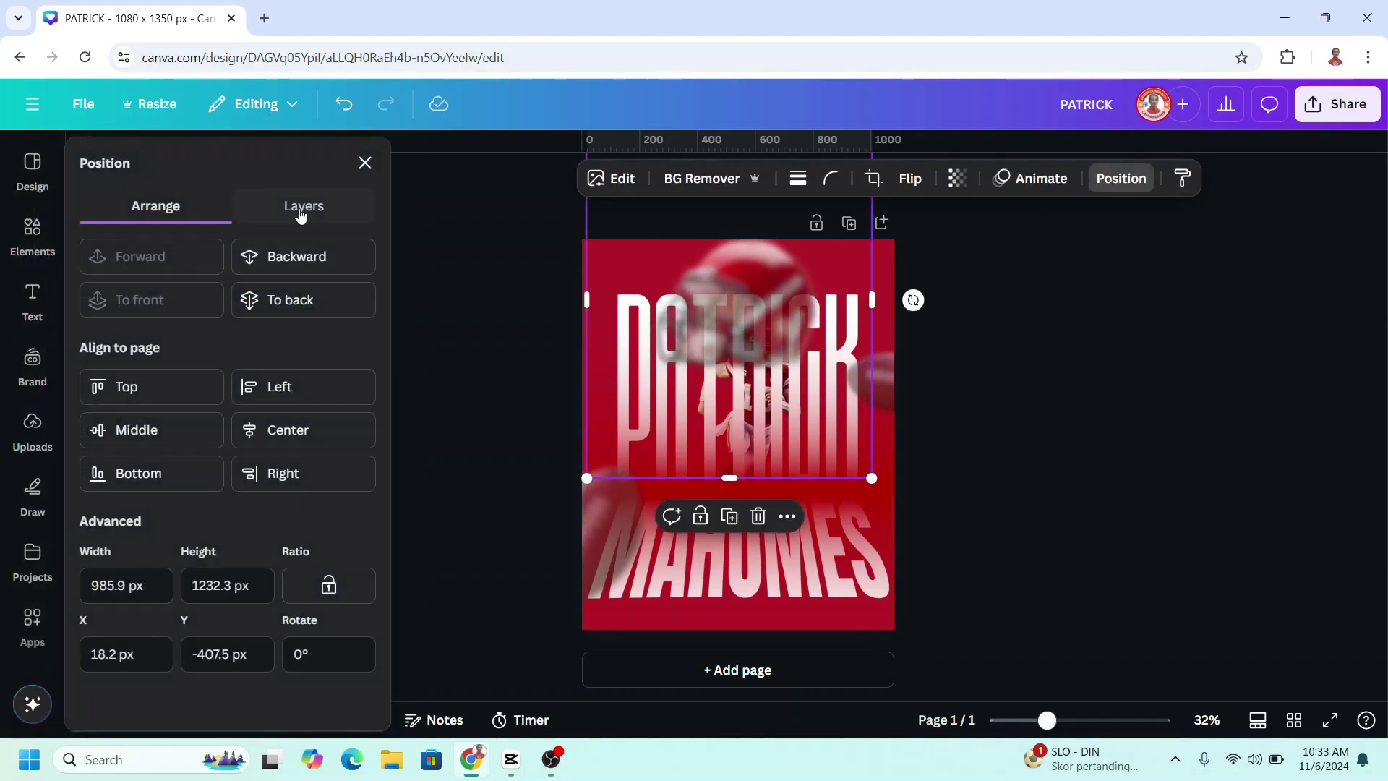
click(301, 215)
scroll(264, 615, down, 2)
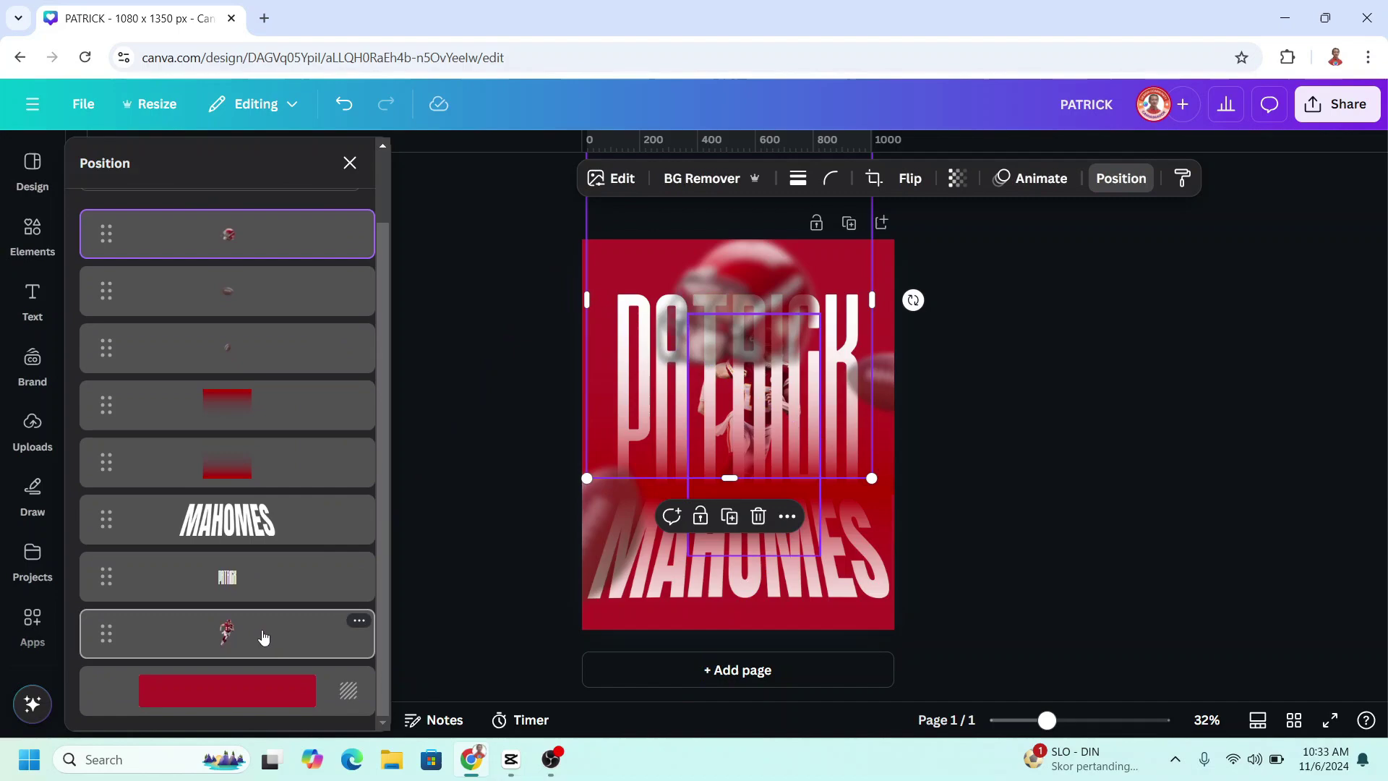
drag(264, 636, 262, 229)
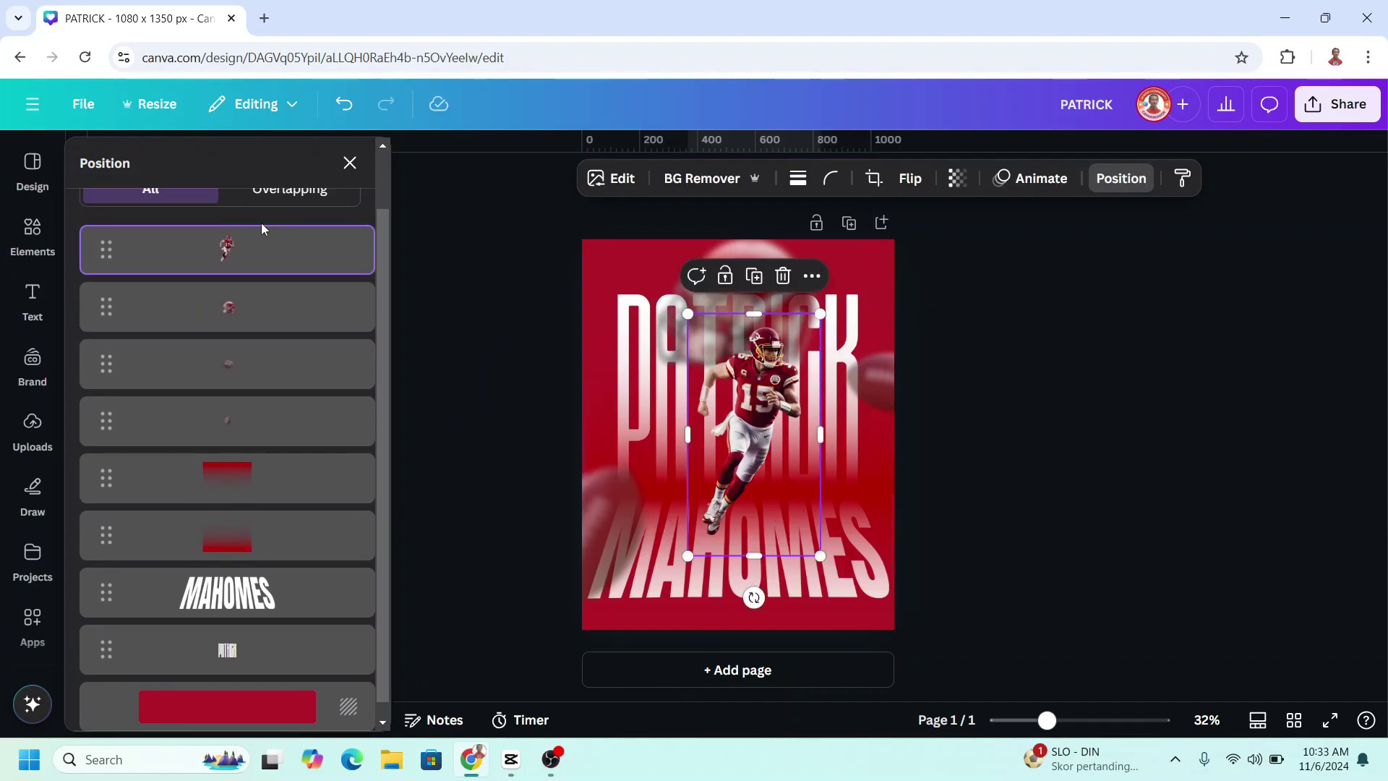
drag(264, 320, 273, 604)
Add the Drop Shadow element from the recently used elements
click(33, 229)
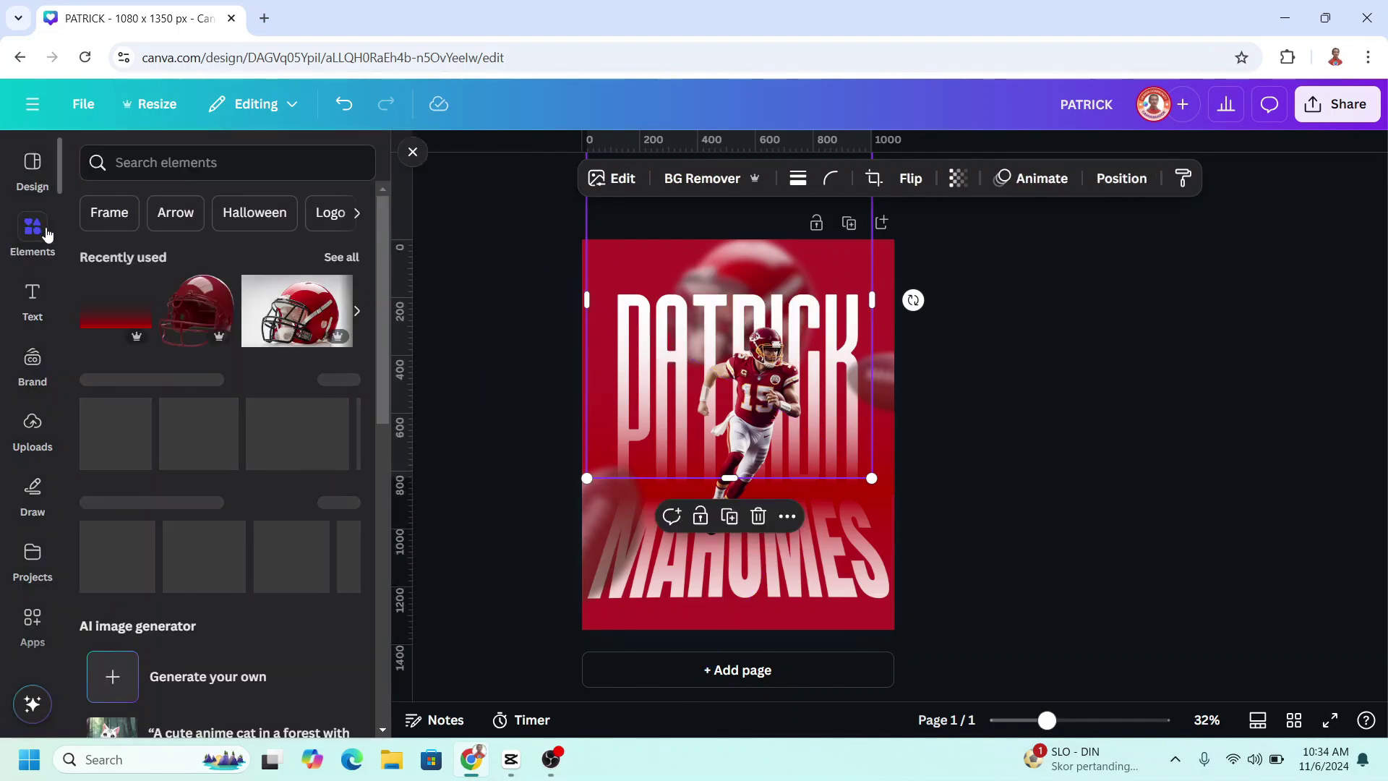
click(341, 259)
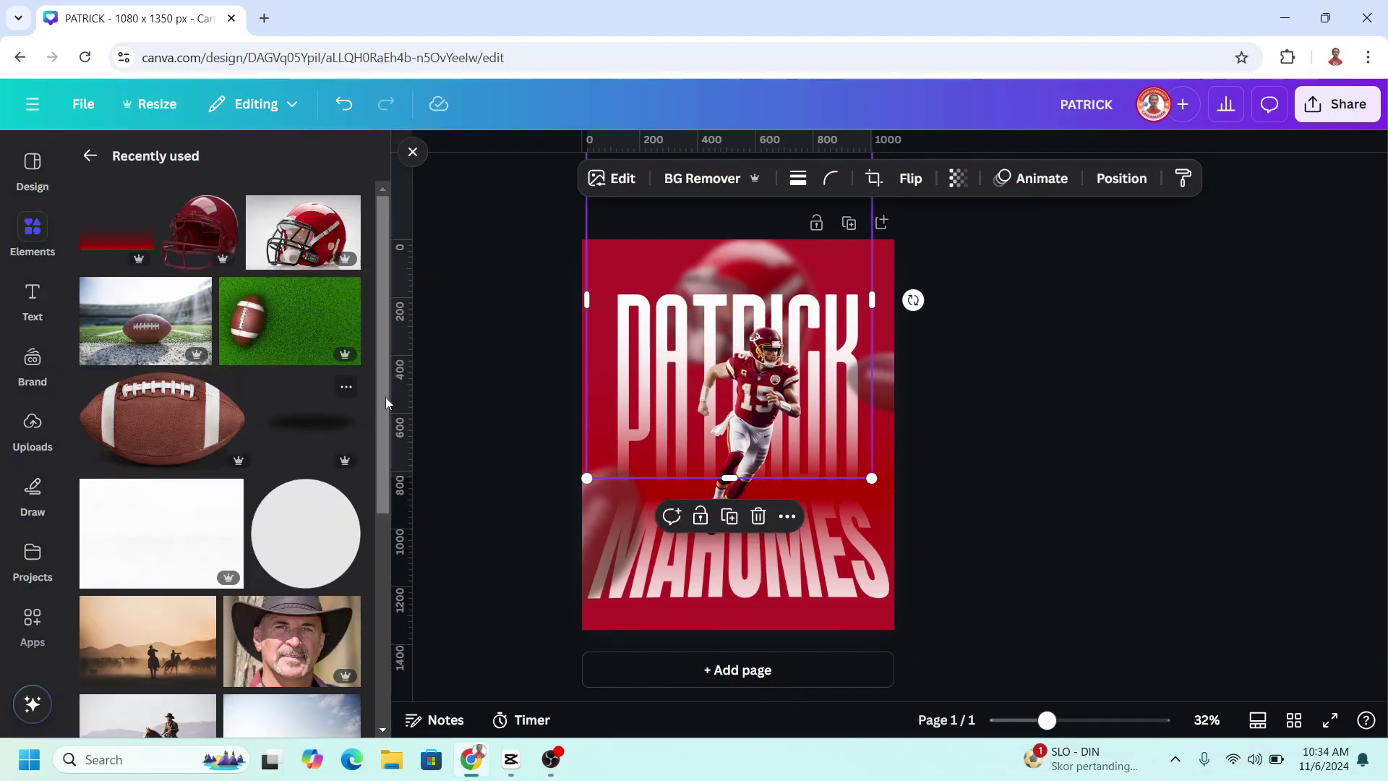
click(347, 386)
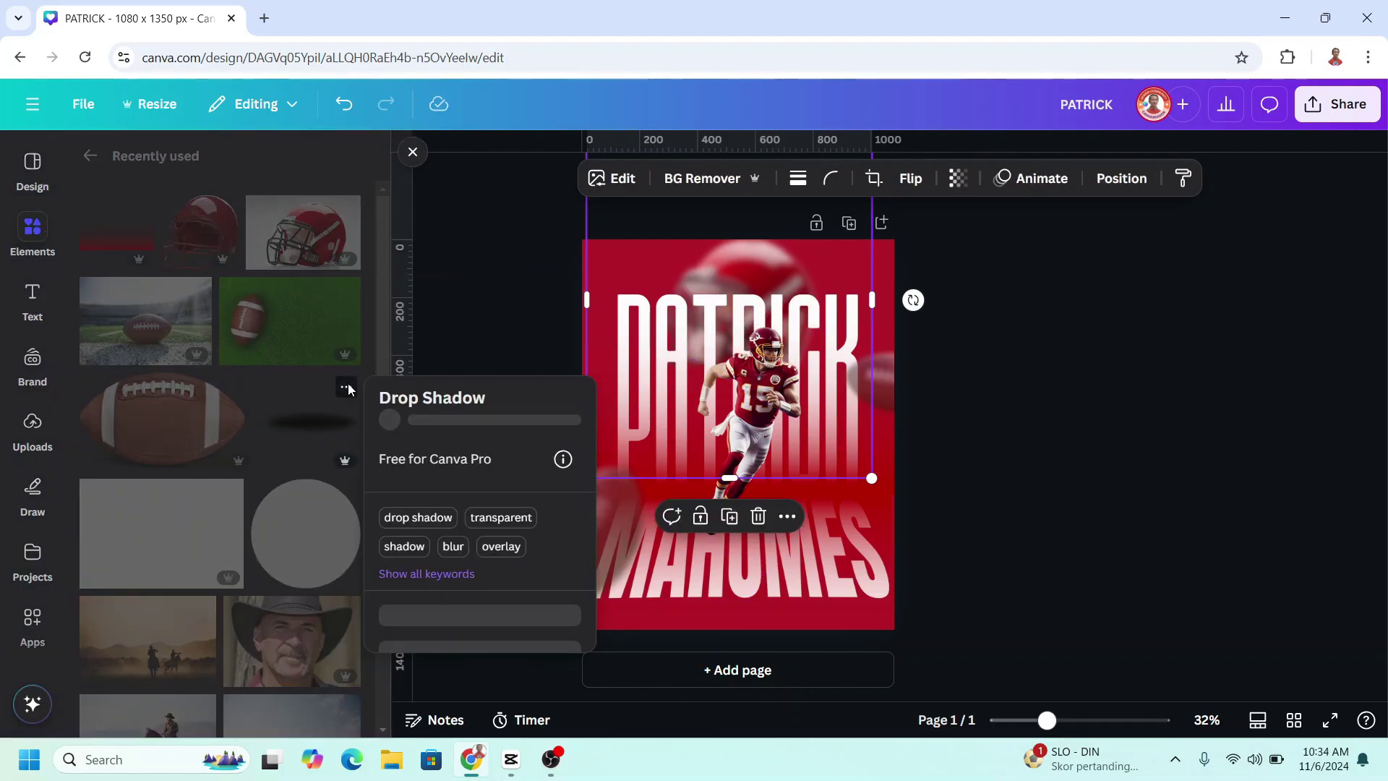
click(292, 425)
click(284, 409)
Shrink the shadow under the player's feet and layer it just beneath the player
drag(815, 457, 851, 546)
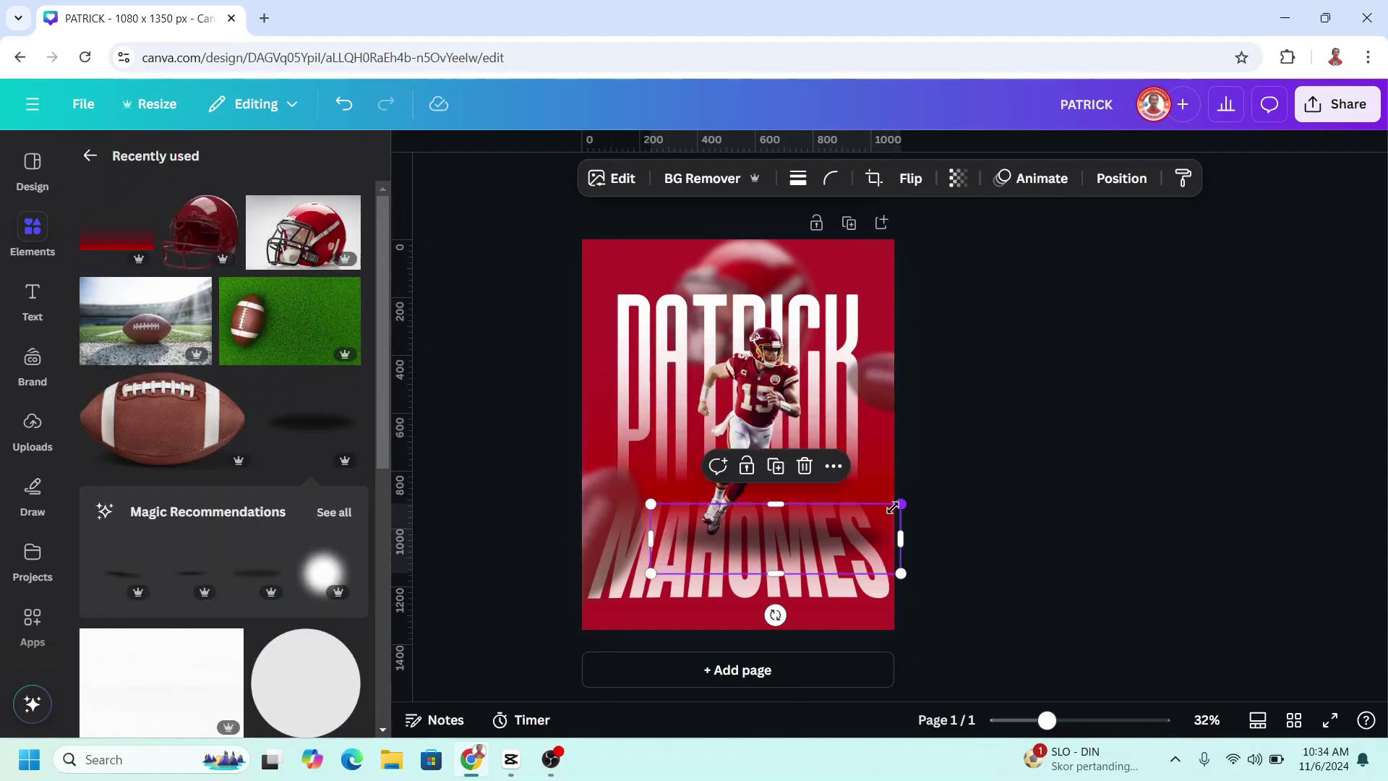
drag(903, 505, 786, 514)
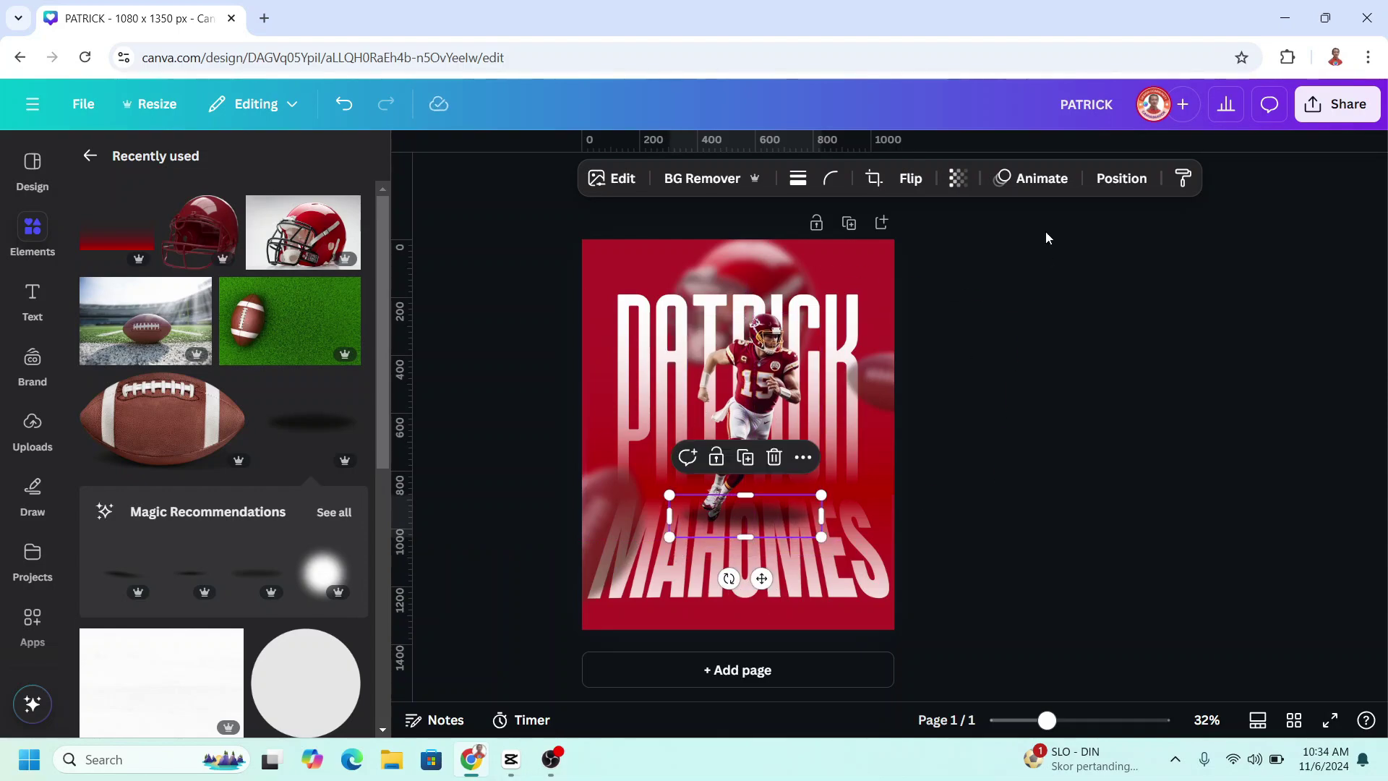
click(1121, 178)
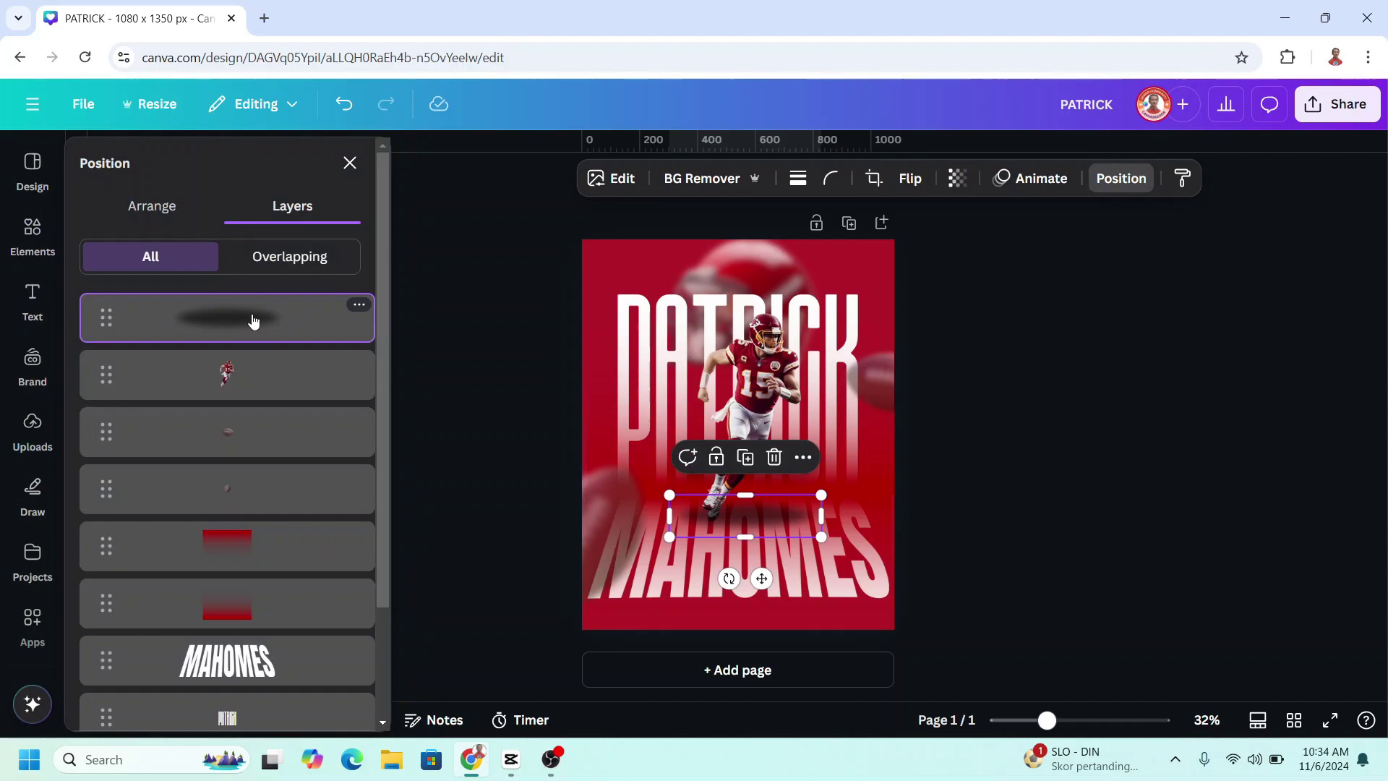
drag(253, 320, 255, 389)
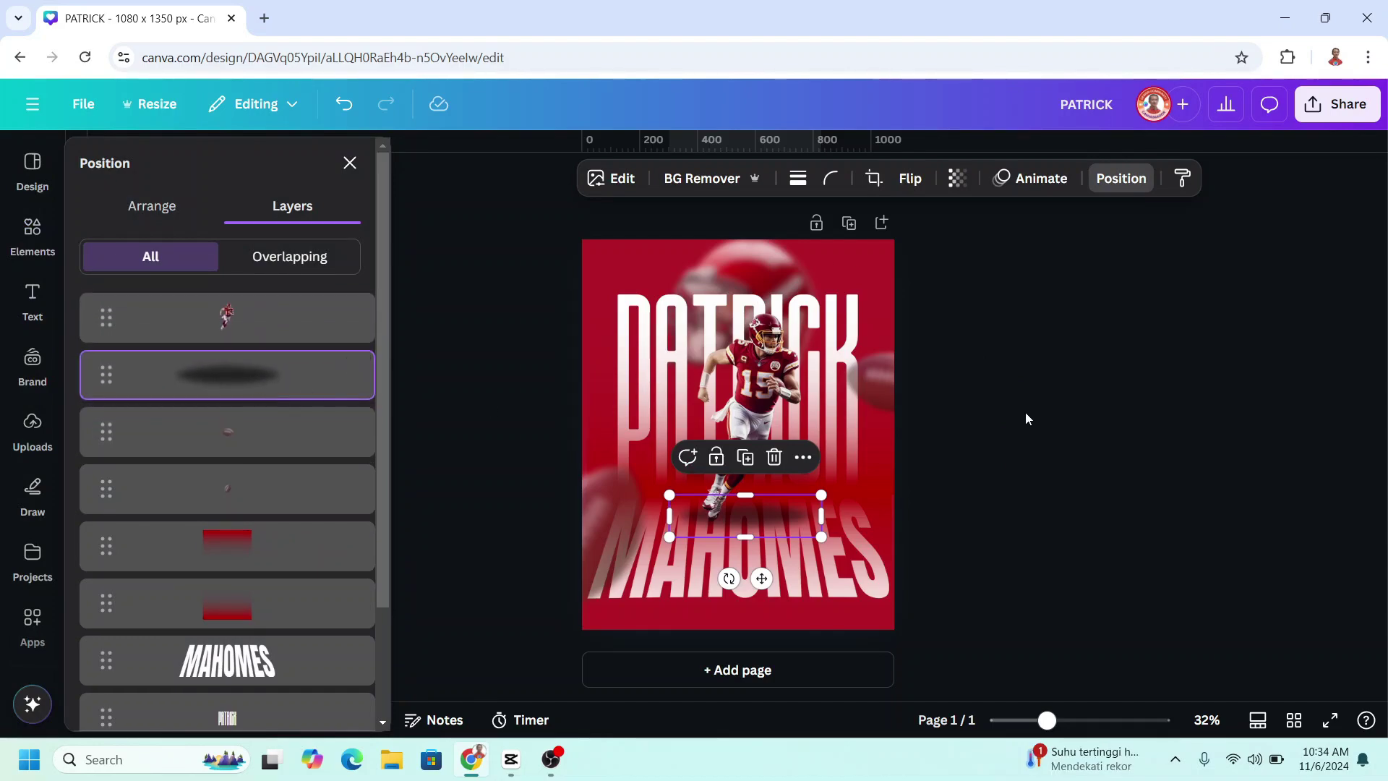